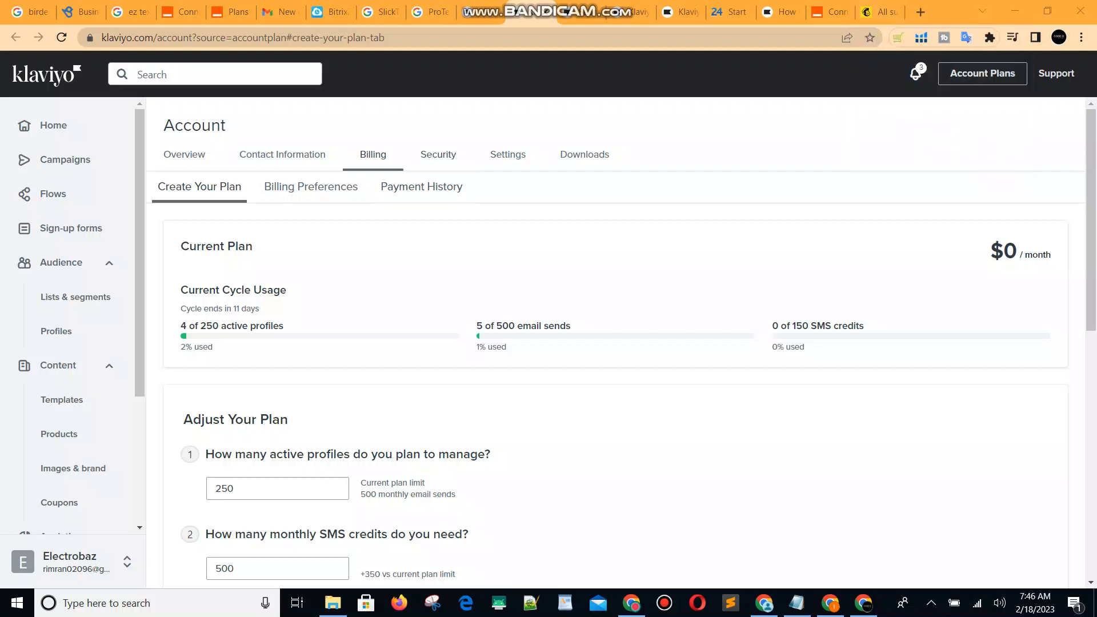
Glance at the Mailchimp contacts and move the Klaviyo tab next to Mailchimp's.
click(883, 11)
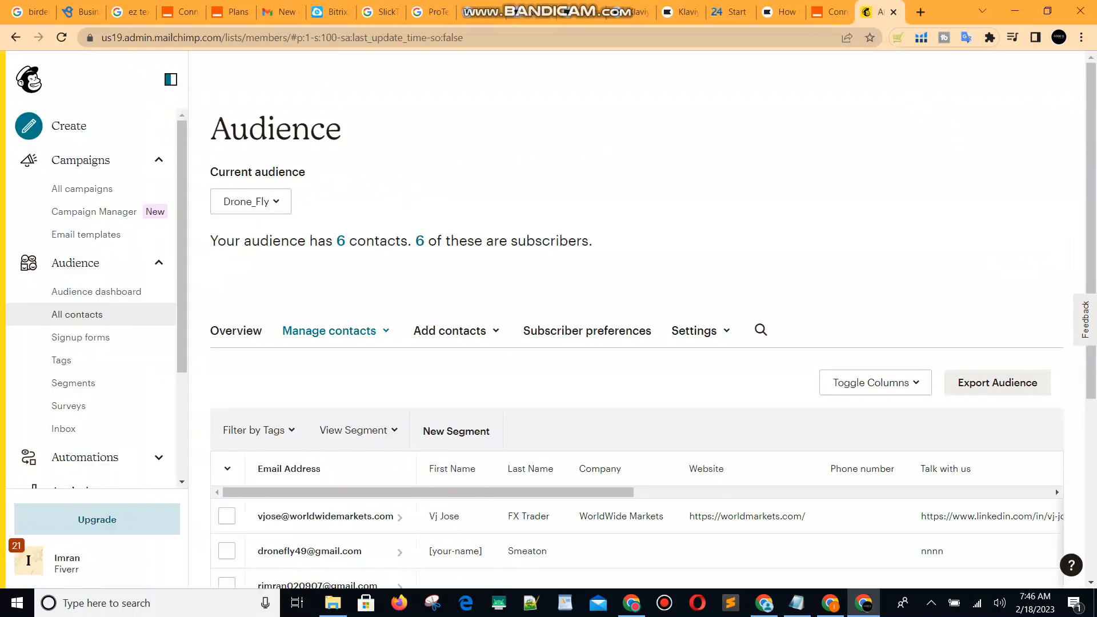
click(532, 12)
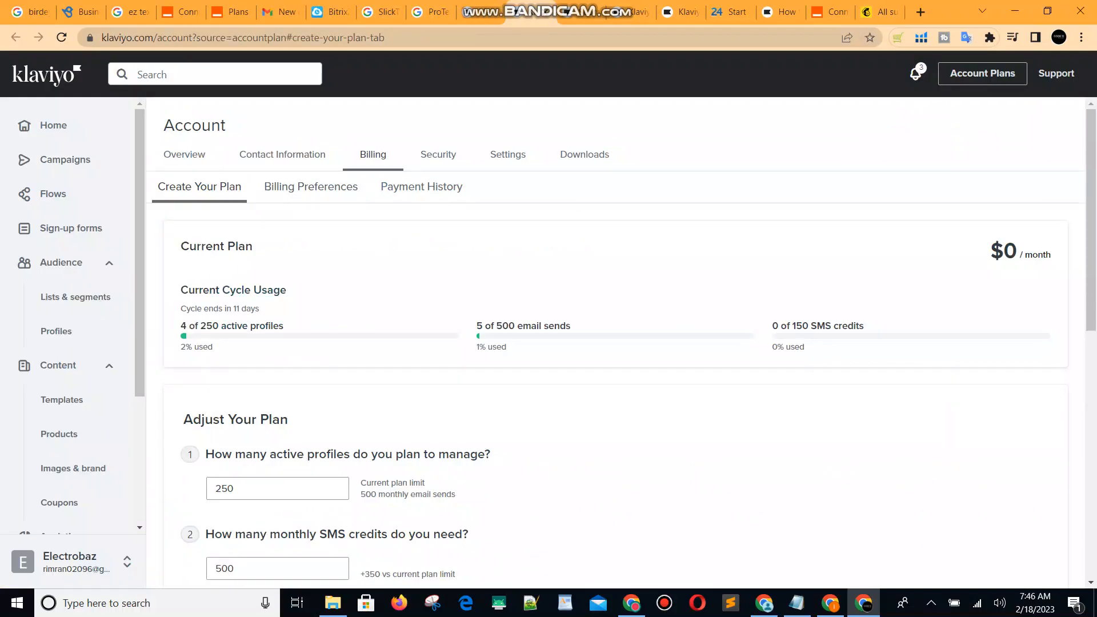
drag(531, 11, 830, 11)
Go from the Billing page to Integrations through the Electrobaz account menu.
scroll(628, 343, down, 6)
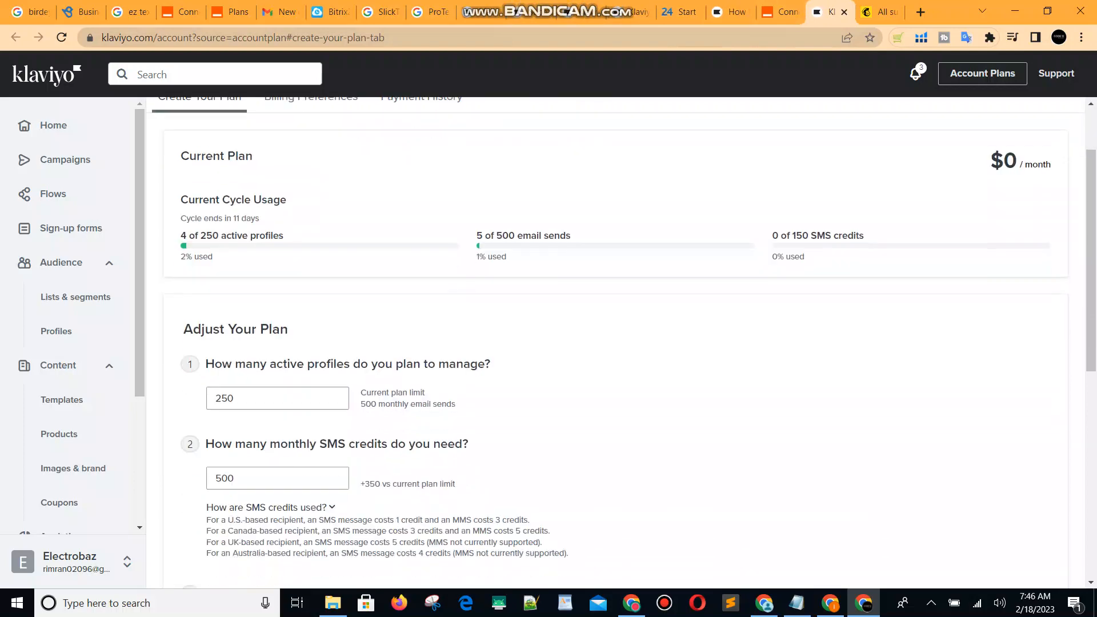
scroll(571, 342, down, 2)
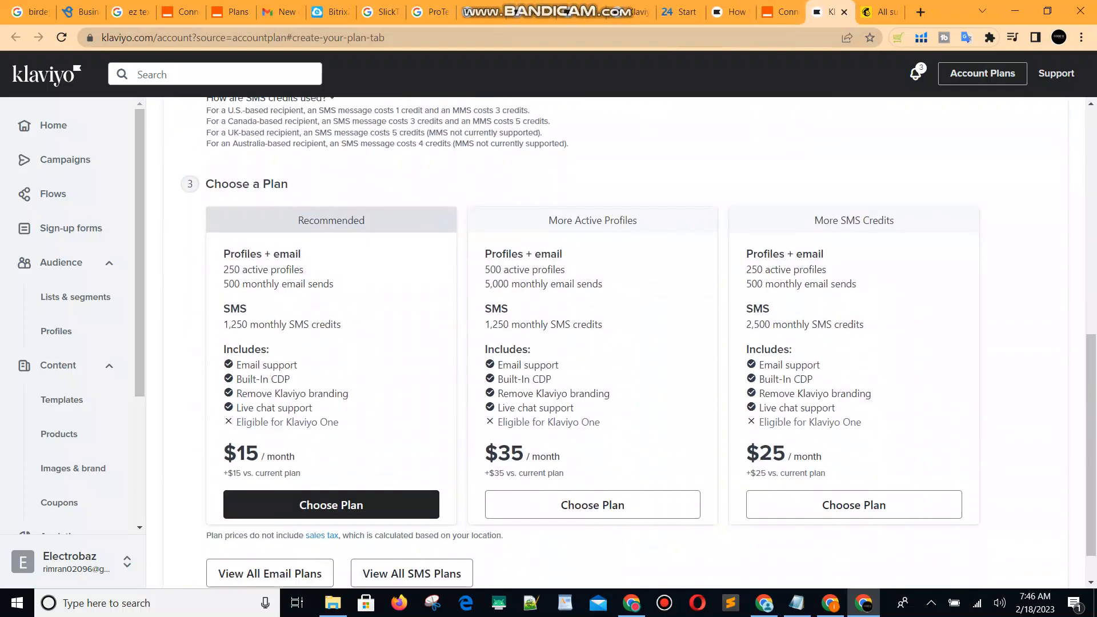
scroll(63, 366, down, 3)
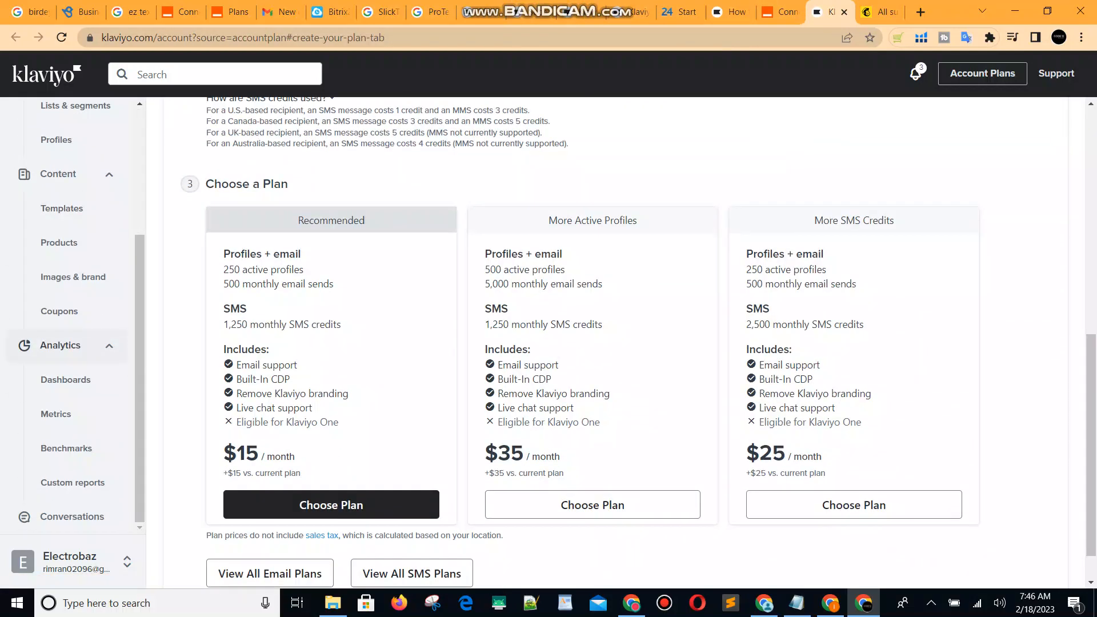
click(68, 561)
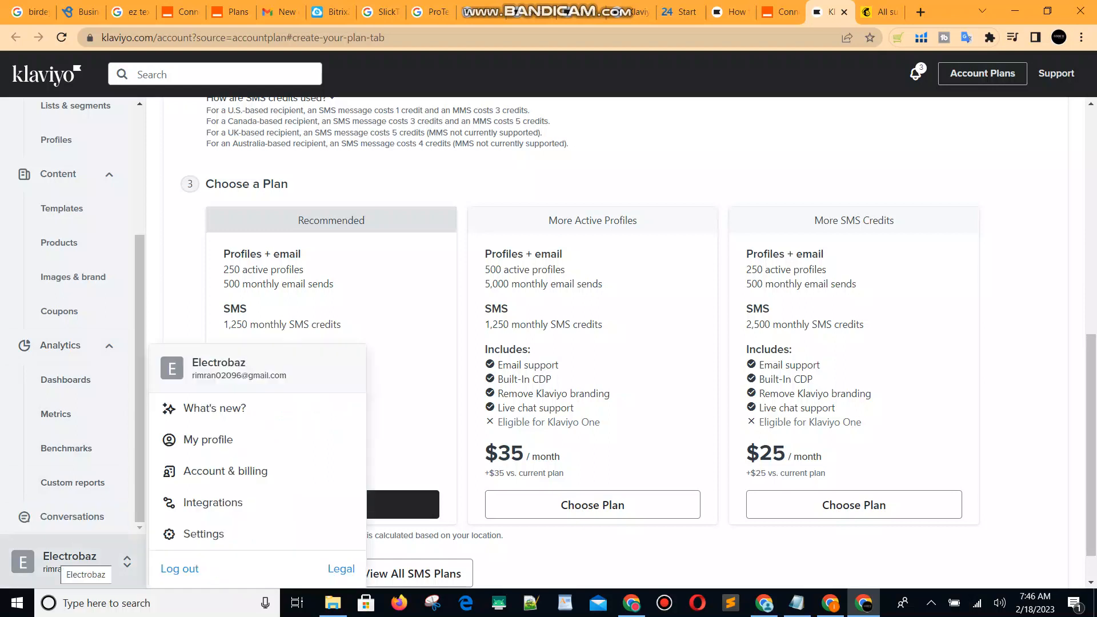
click(213, 503)
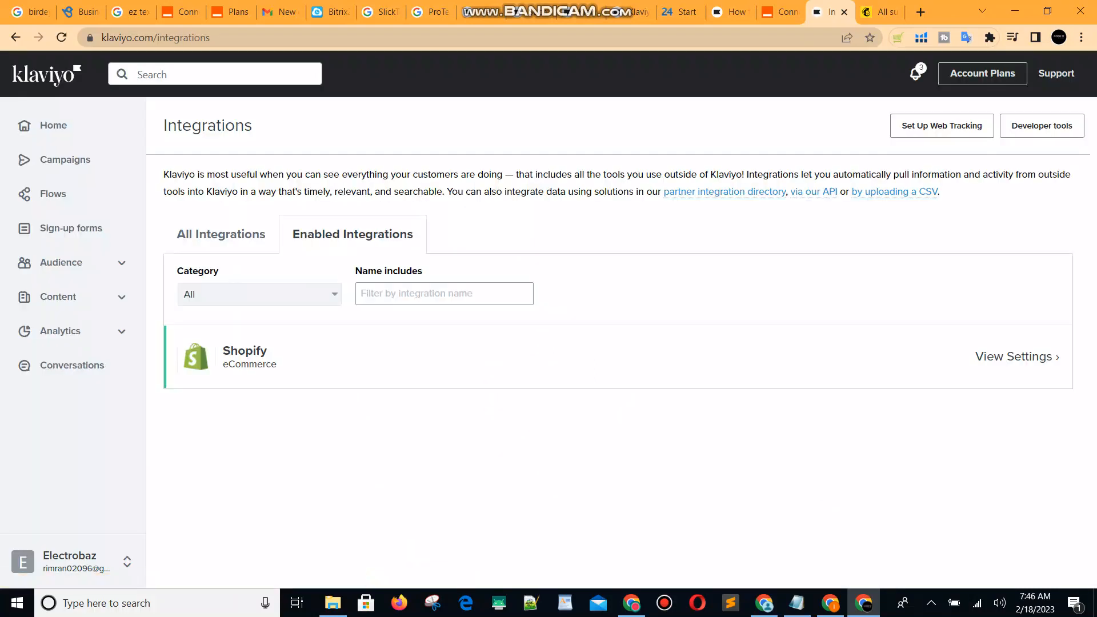
Filter all integrations by 'mail', open Mailchimp's settings, then switch to the Drone_Fly audience.
click(221, 234)
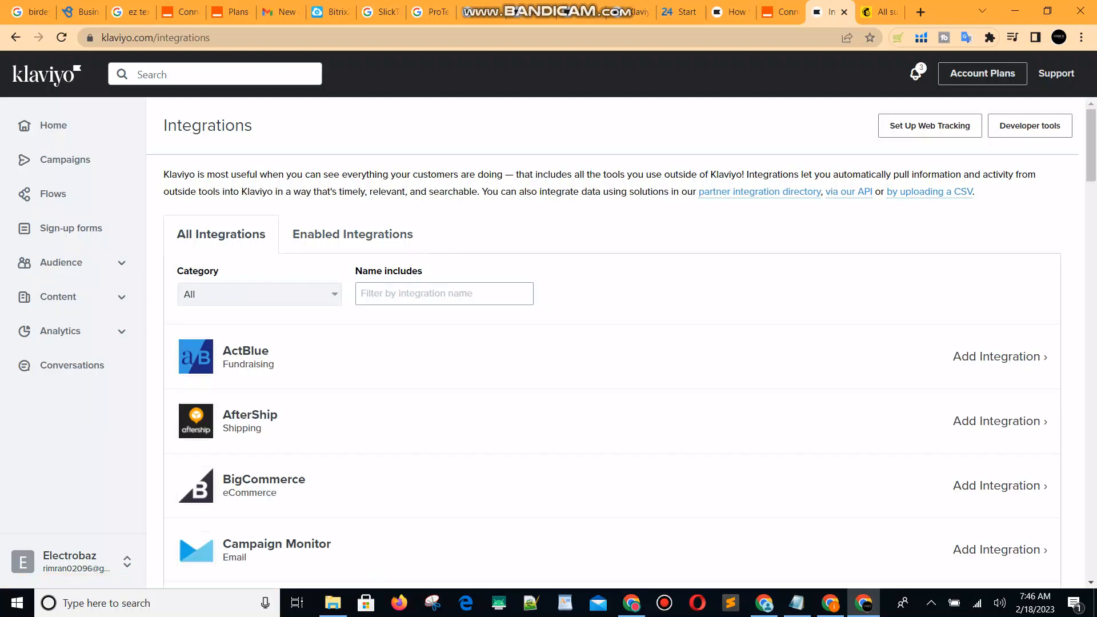
click(445, 294)
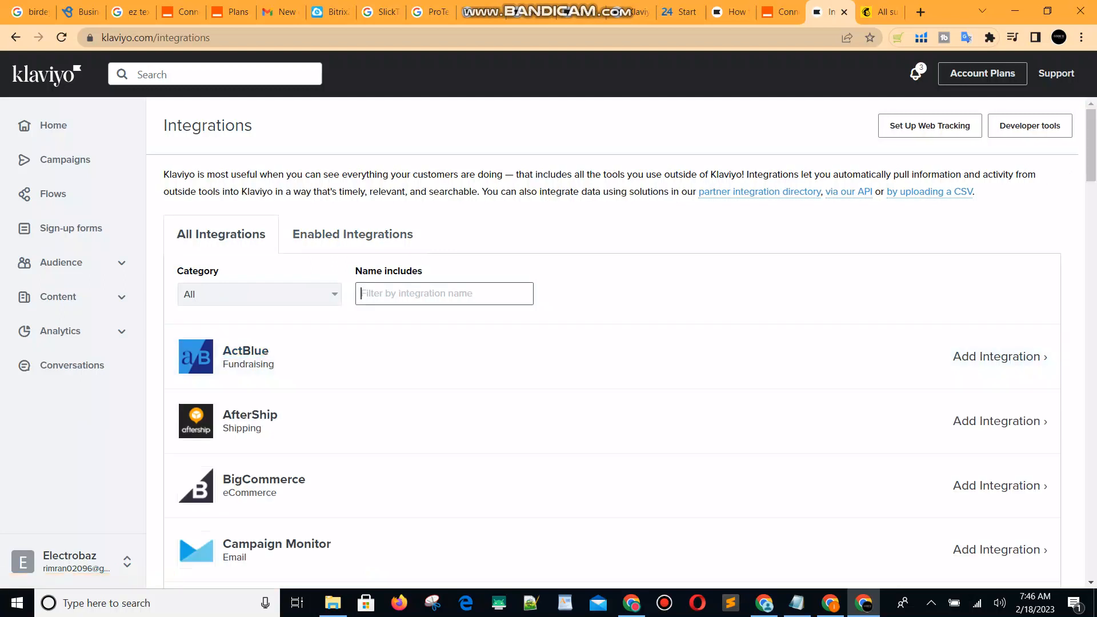
text(mail)
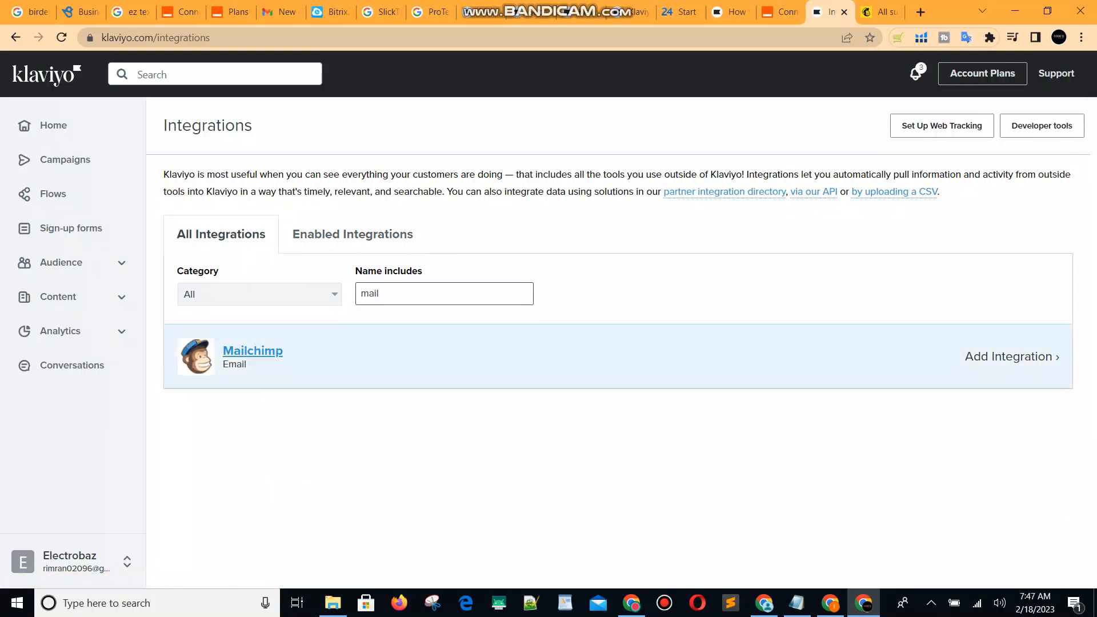
click(253, 351)
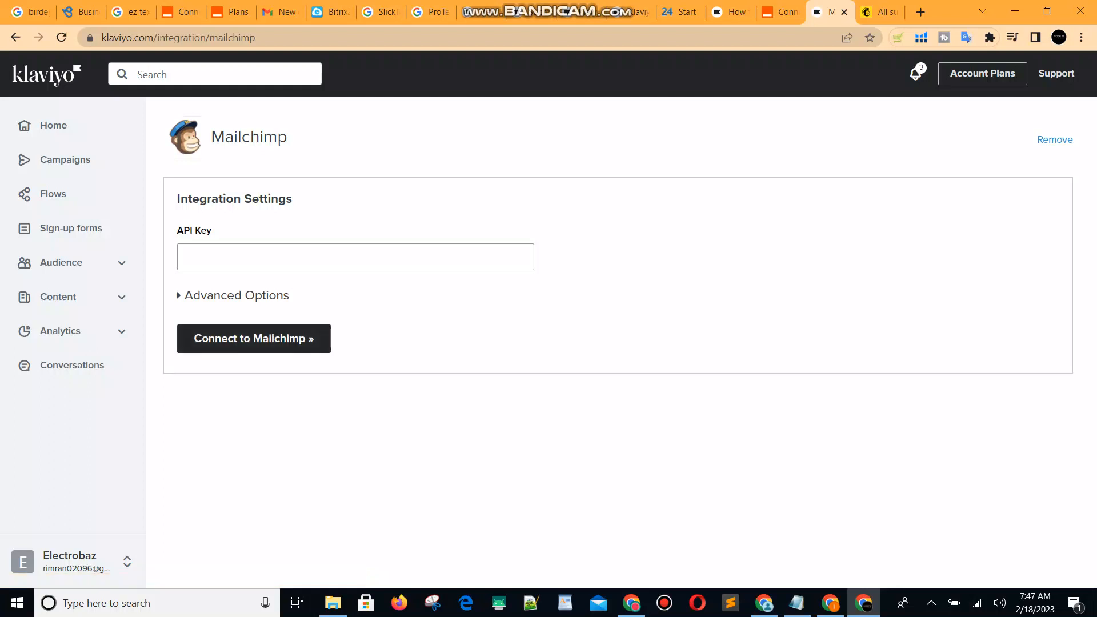
key(ctrl+Tab)
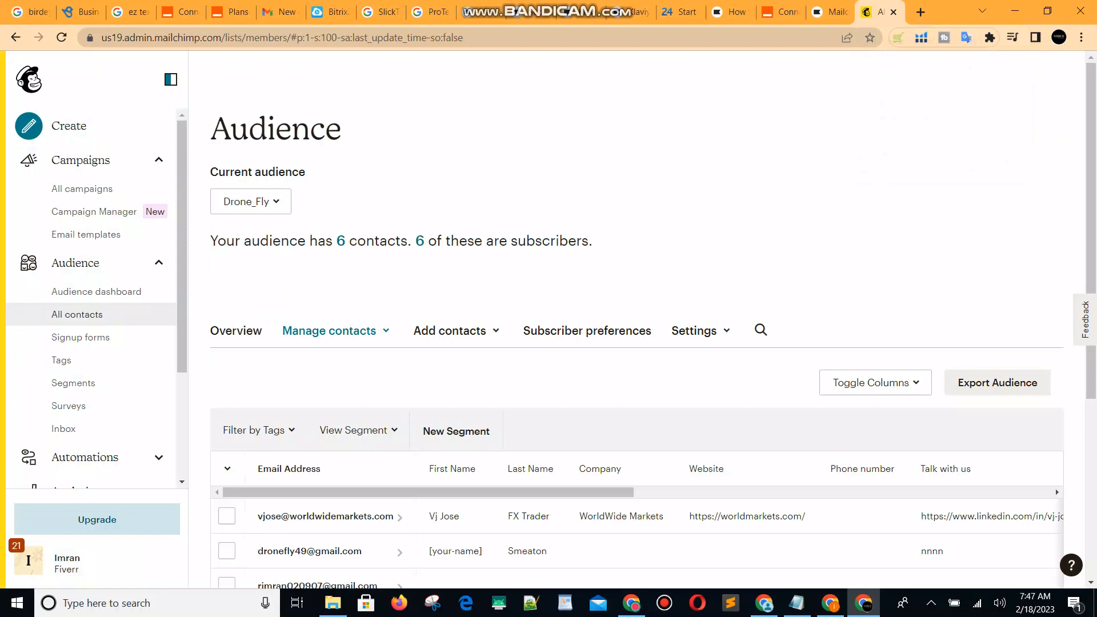
Check the list of Mailchimp audiences from the Drone_Fly page.
scroll(92, 297, down, 3)
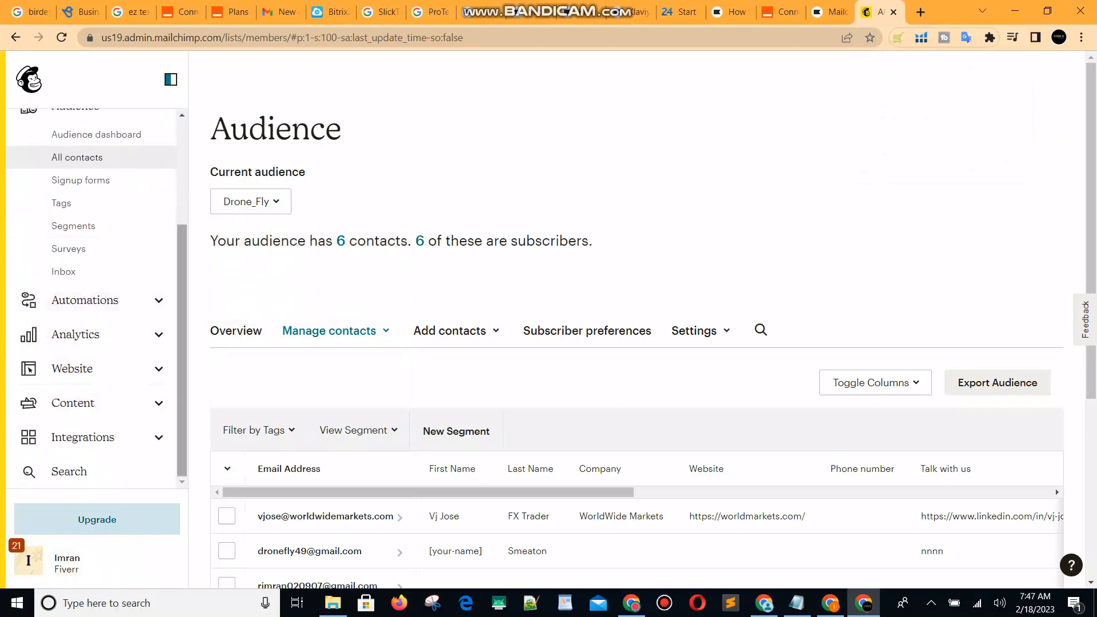
click(251, 202)
click(251, 202)
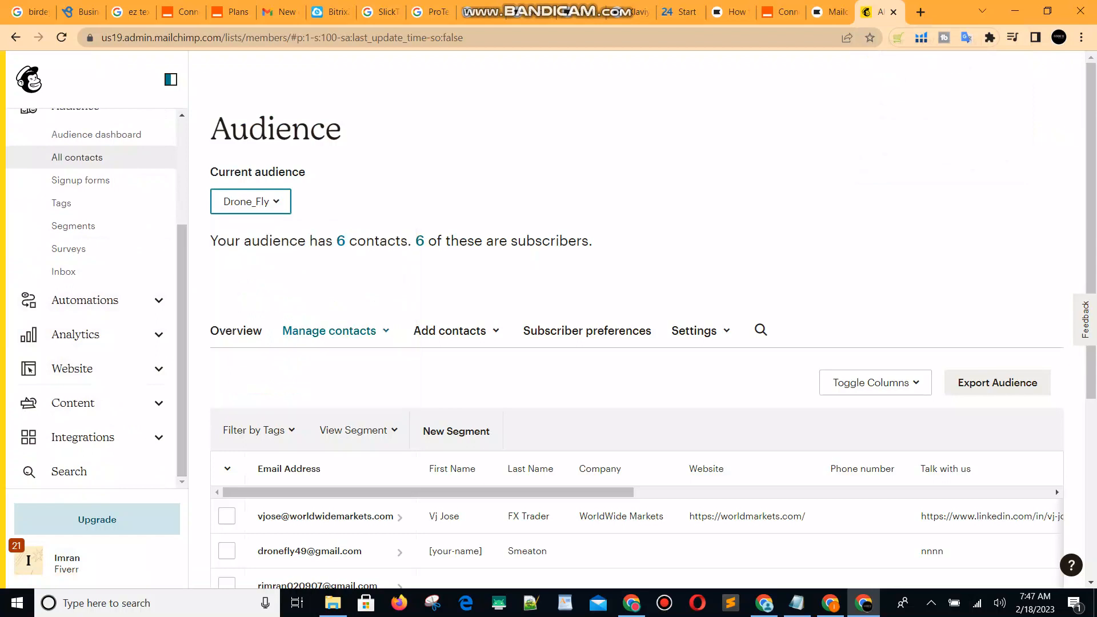
Reach API keys via Profile > Extras and start creating a new key.
click(29, 561)
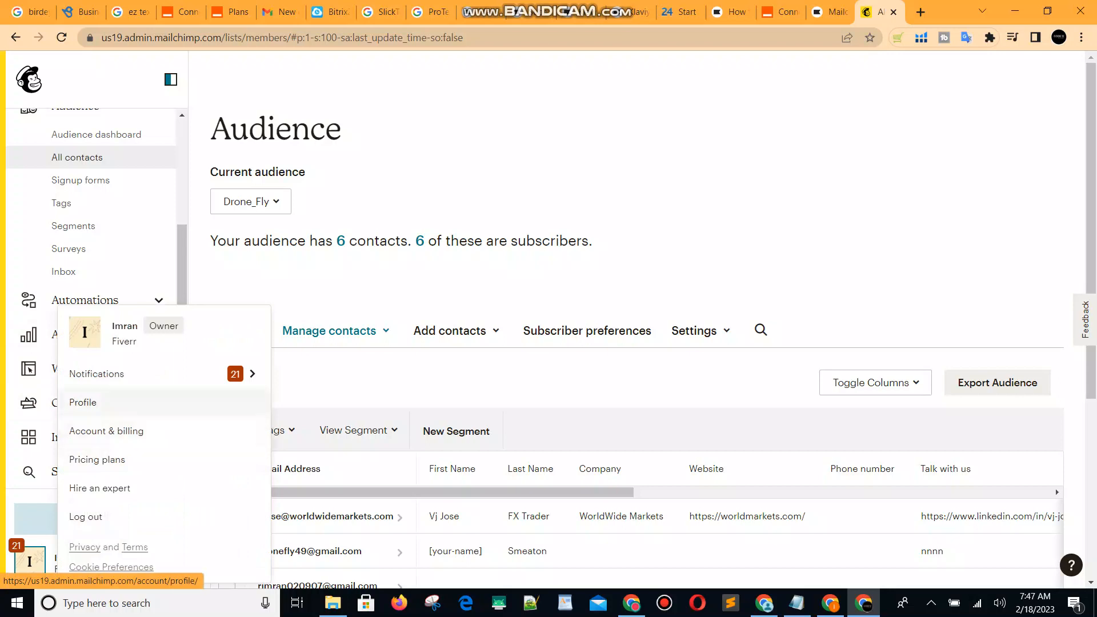
click(83, 403)
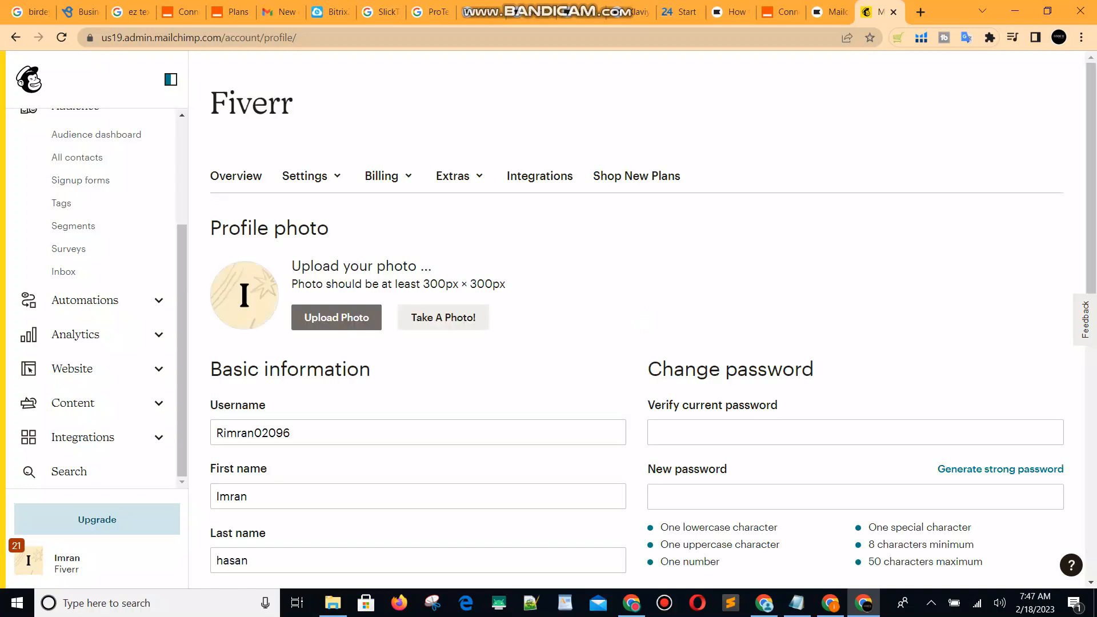
click(453, 176)
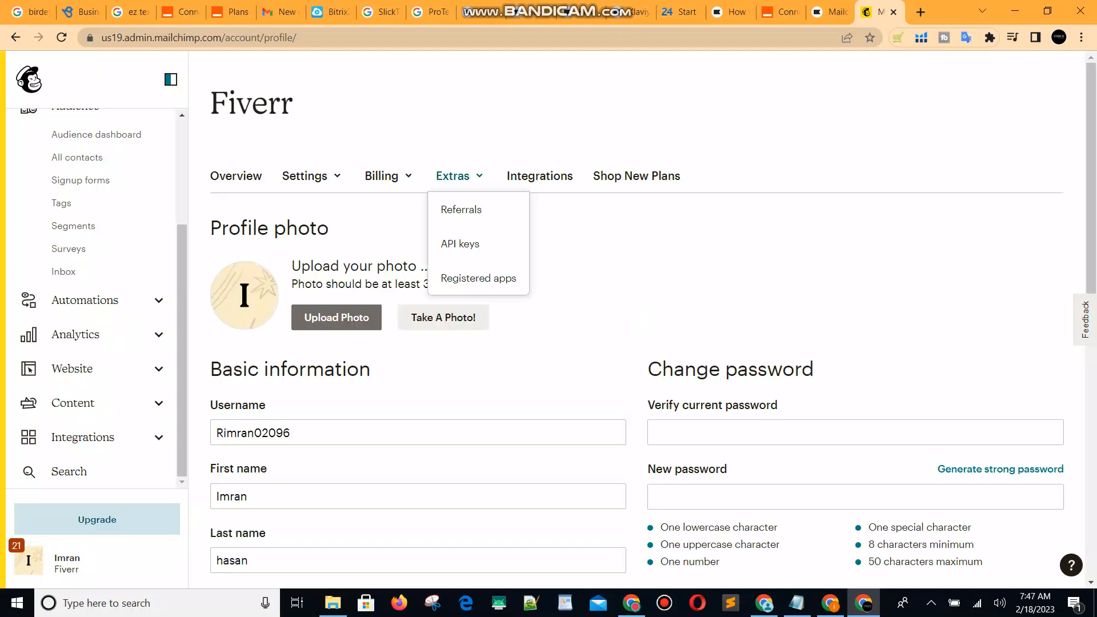
click(460, 244)
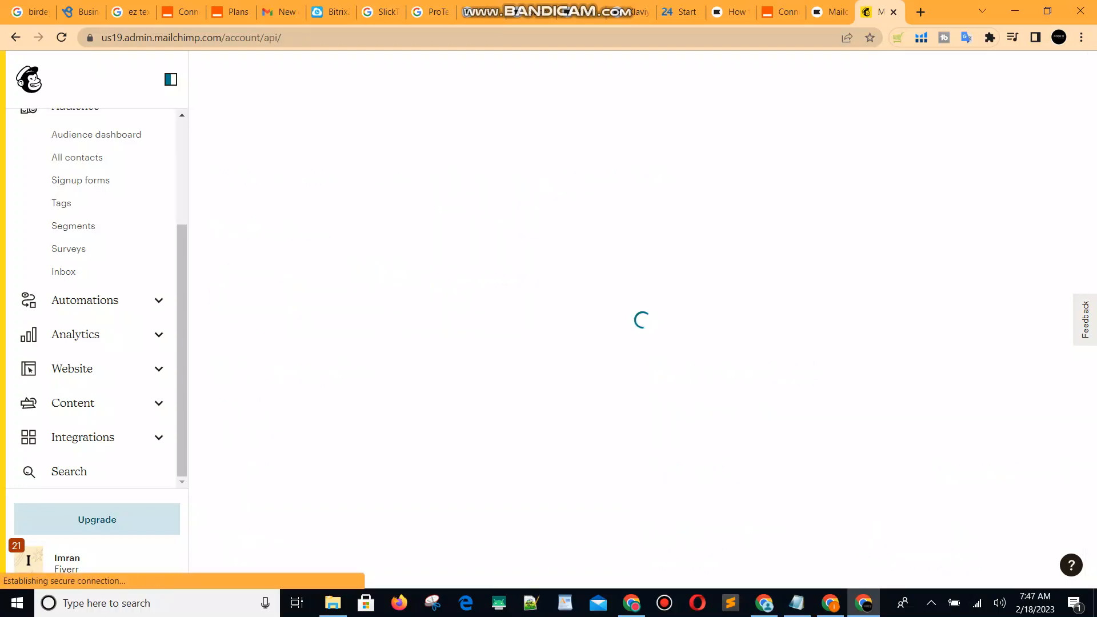
scroll(637, 320, down, 12)
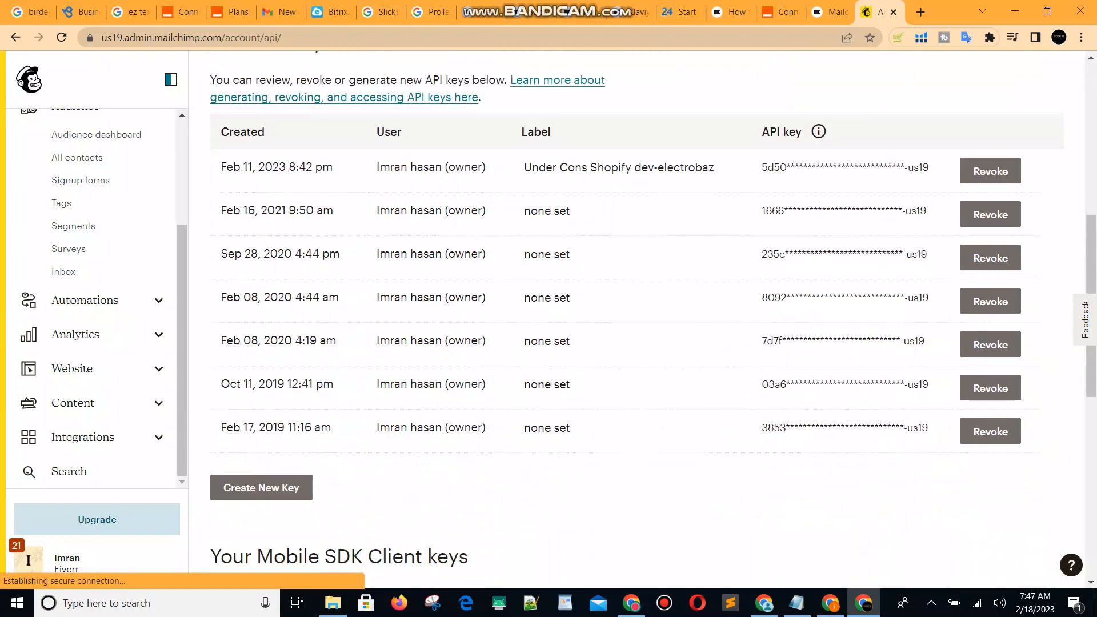
click(261, 294)
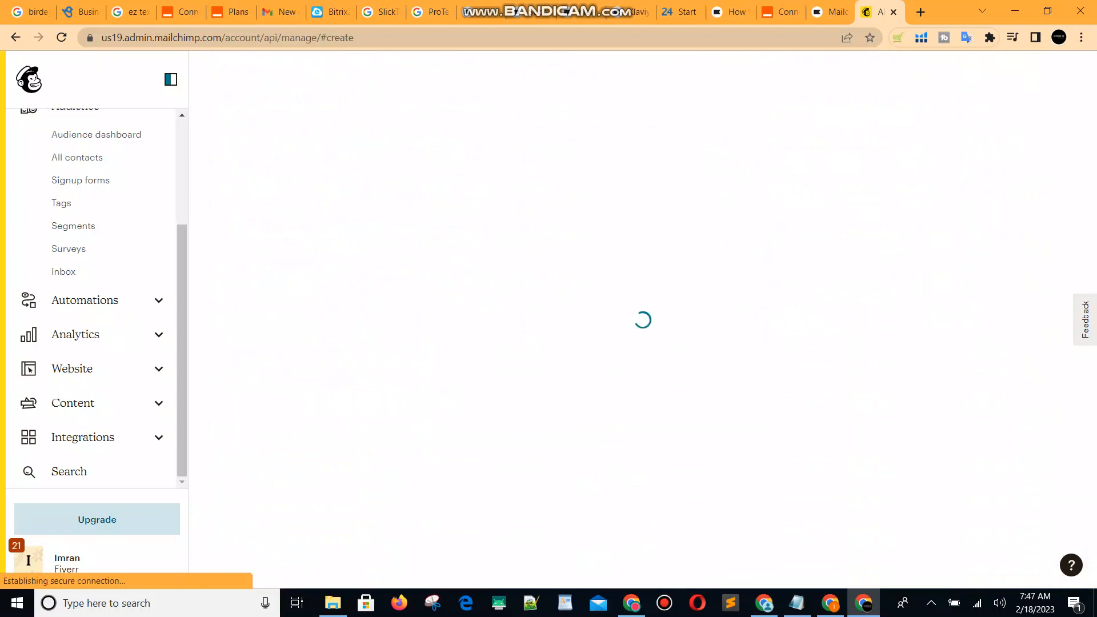
Generate an API key named 'Klaviyo', copy it to the clipboard, and return to Klaviyo.
click(275, 251)
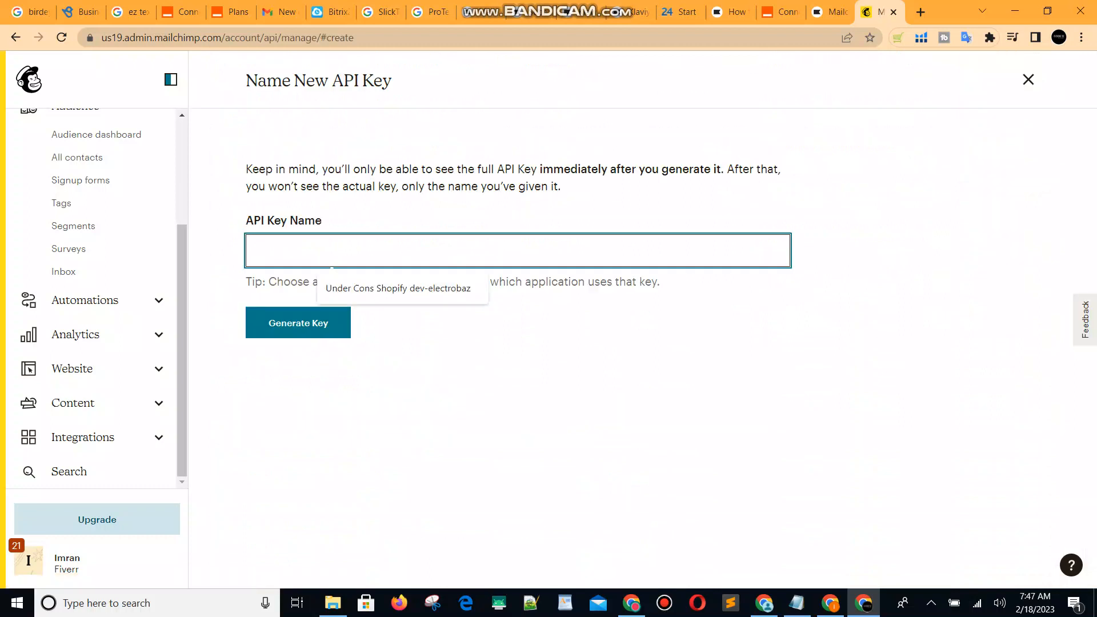
text(Klaviyo)
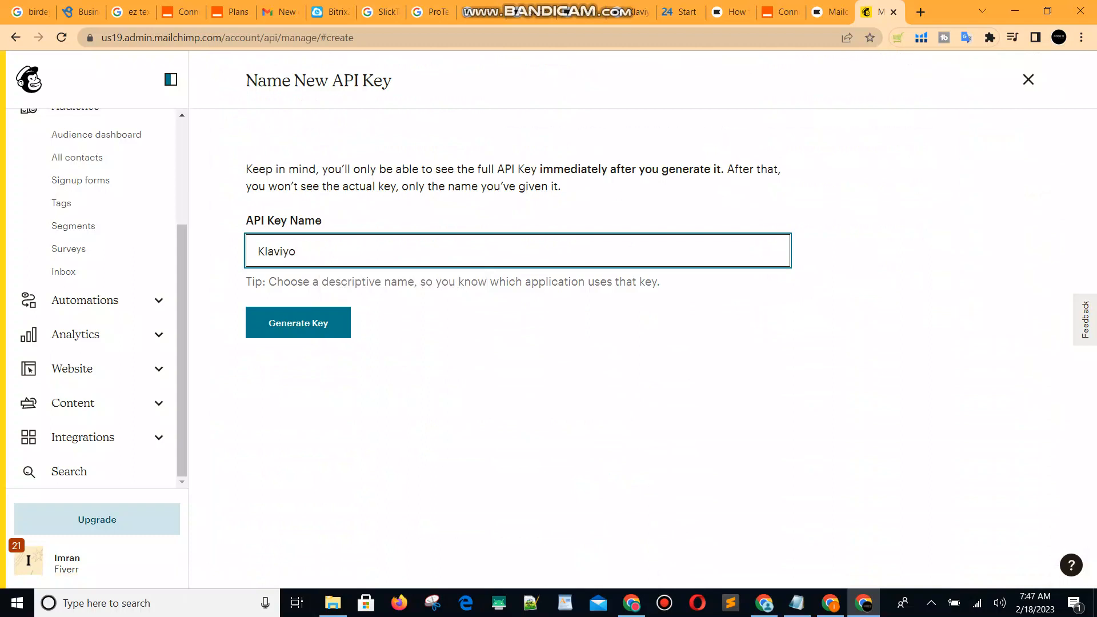
key(Return)
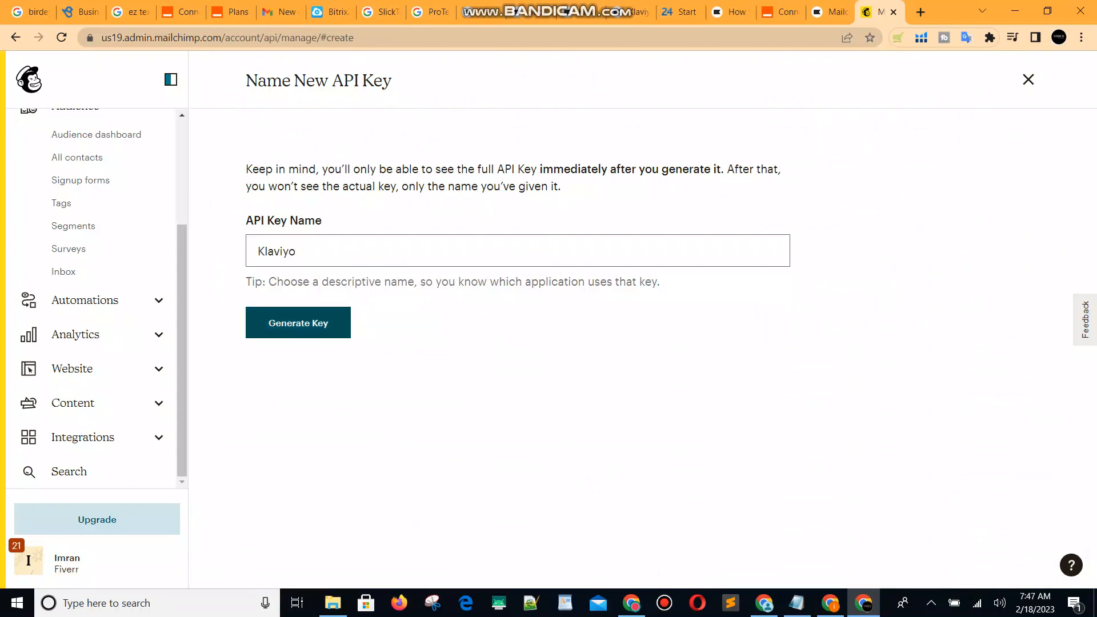
click(303, 283)
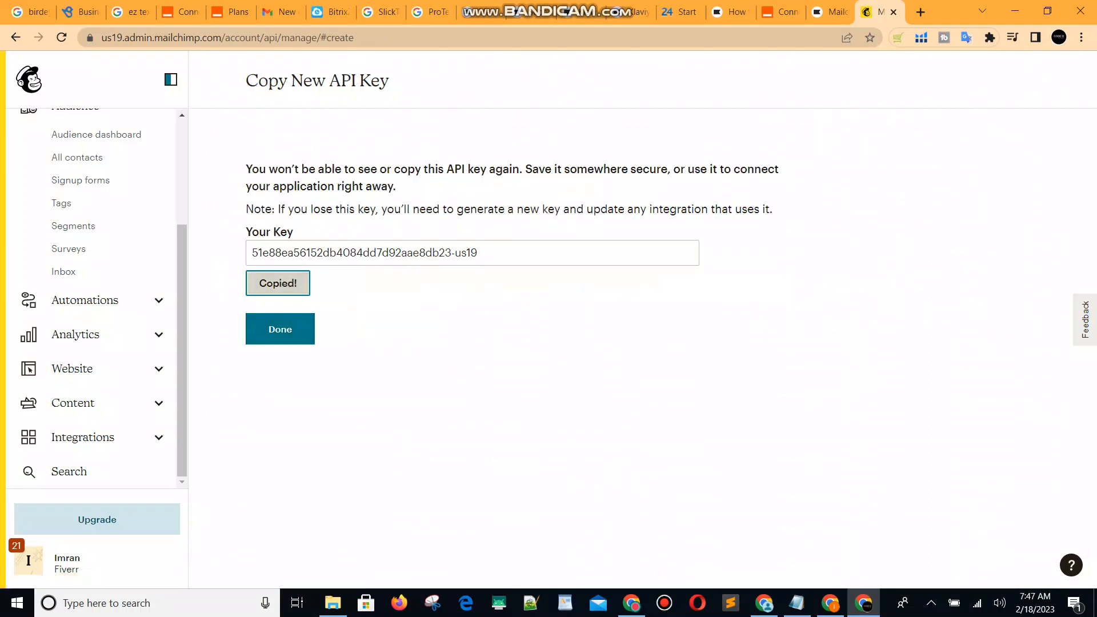
click(280, 329)
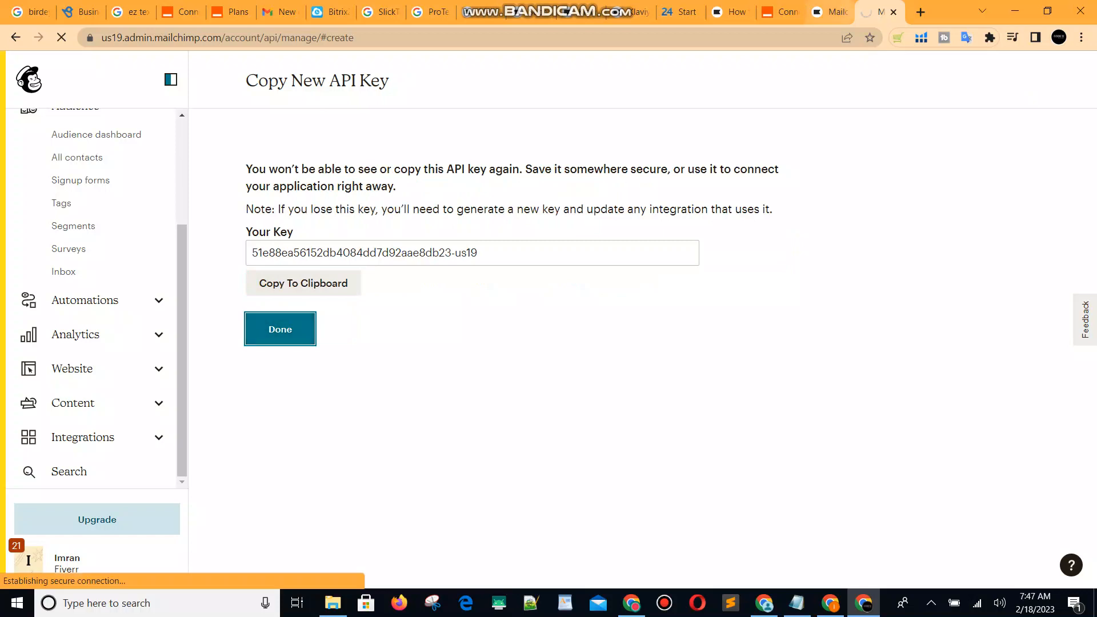
click(830, 12)
Paste the copied Mailchimp API key into Klaviyo's API Key field and connect.
click(355, 257)
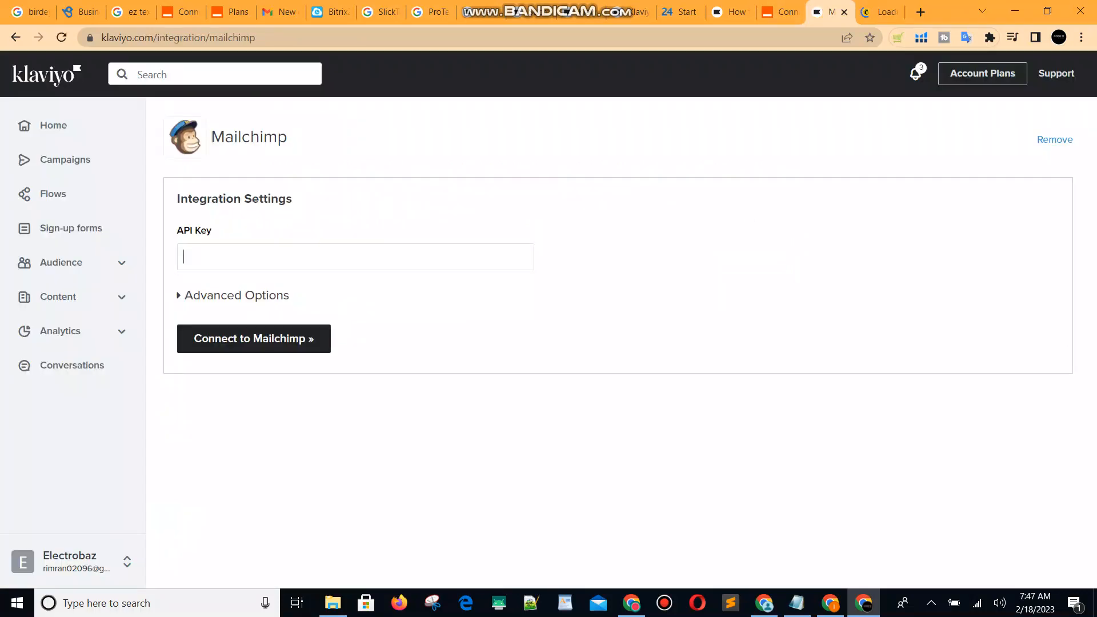
key(ctrl+v)
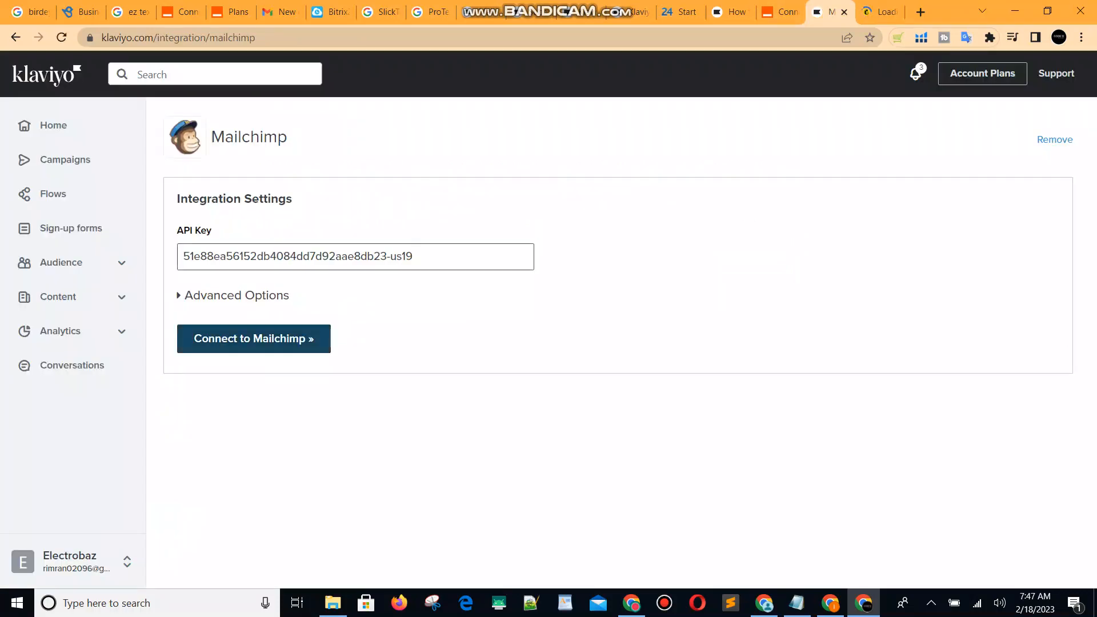
key(Return)
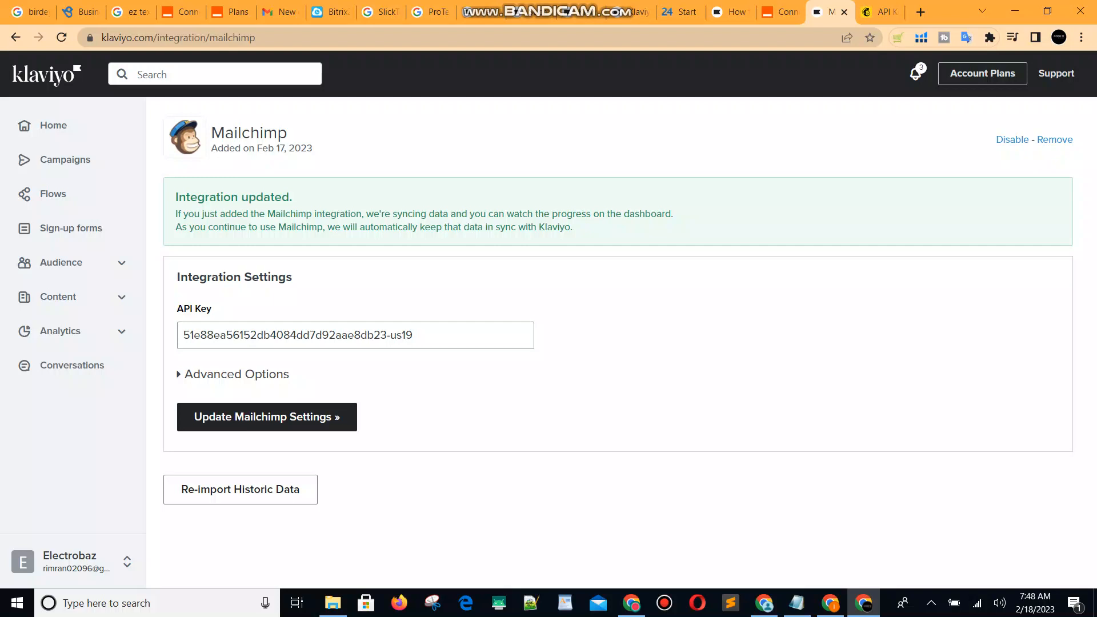
In the advanced sync options, limit syncing to specific audiences before switching to Mailchimp.
click(236, 374)
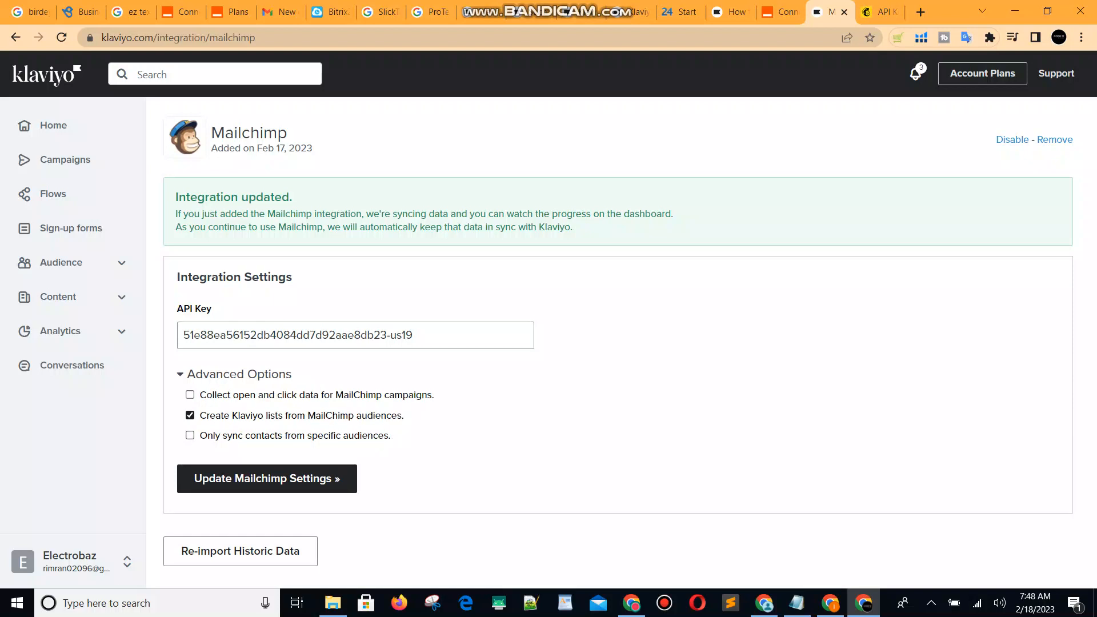
click(190, 436)
click(240, 483)
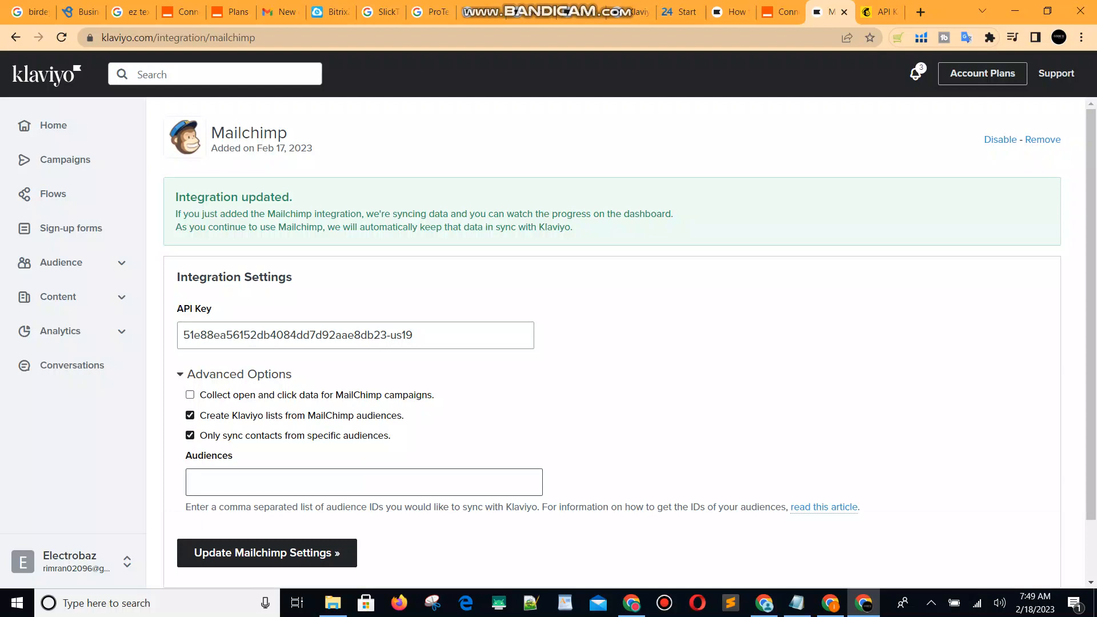
key(ctrl+Tab)
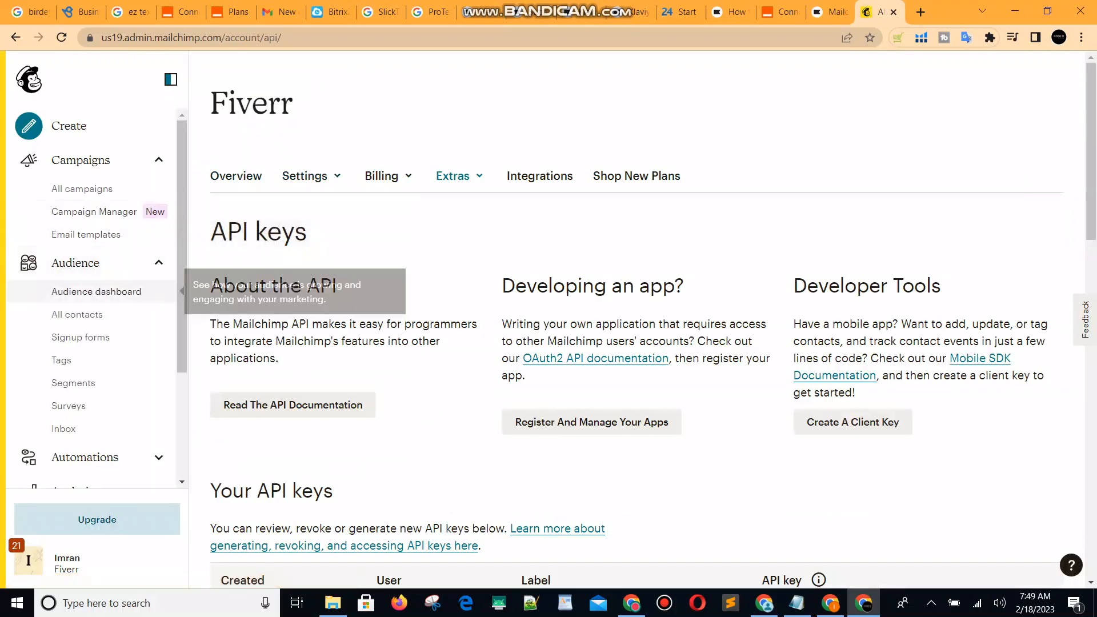
Open the Drone_Fly audience's name and defaults settings in Mailchimp.
click(78, 315)
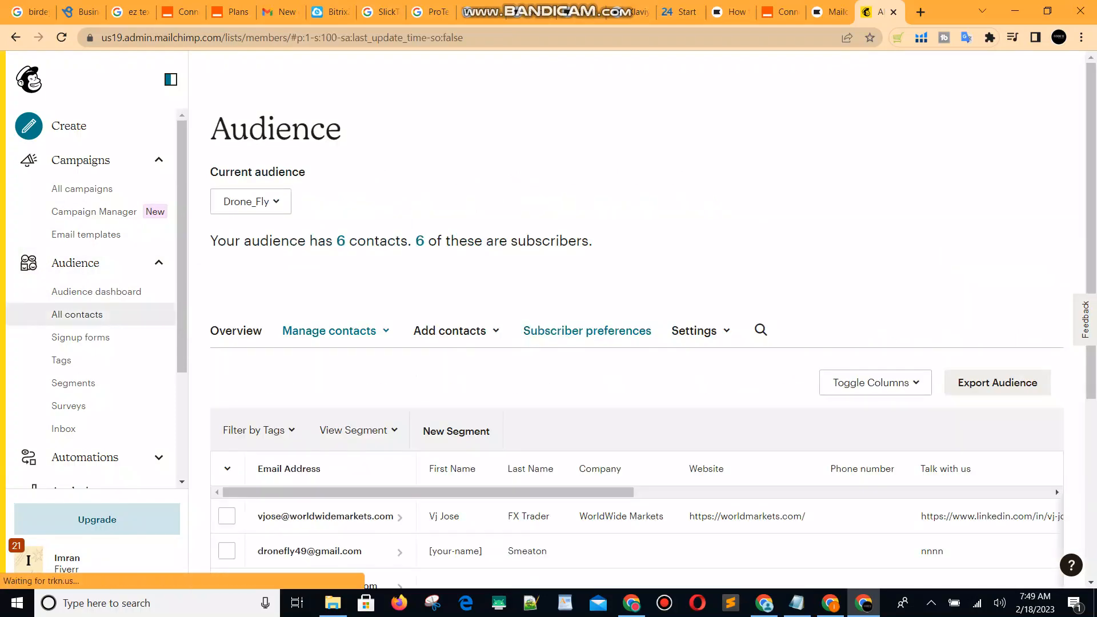
scroll(530, 183, down, 5)
scroll(617, 303, up, 1)
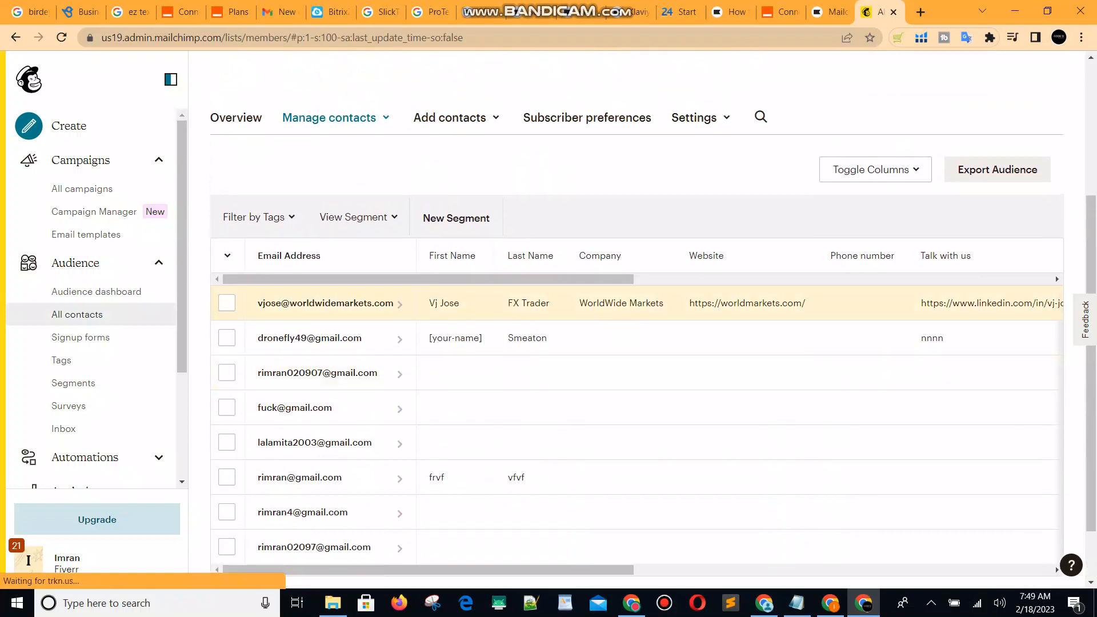
scroll(617, 303, up, 1)
click(693, 188)
click(745, 221)
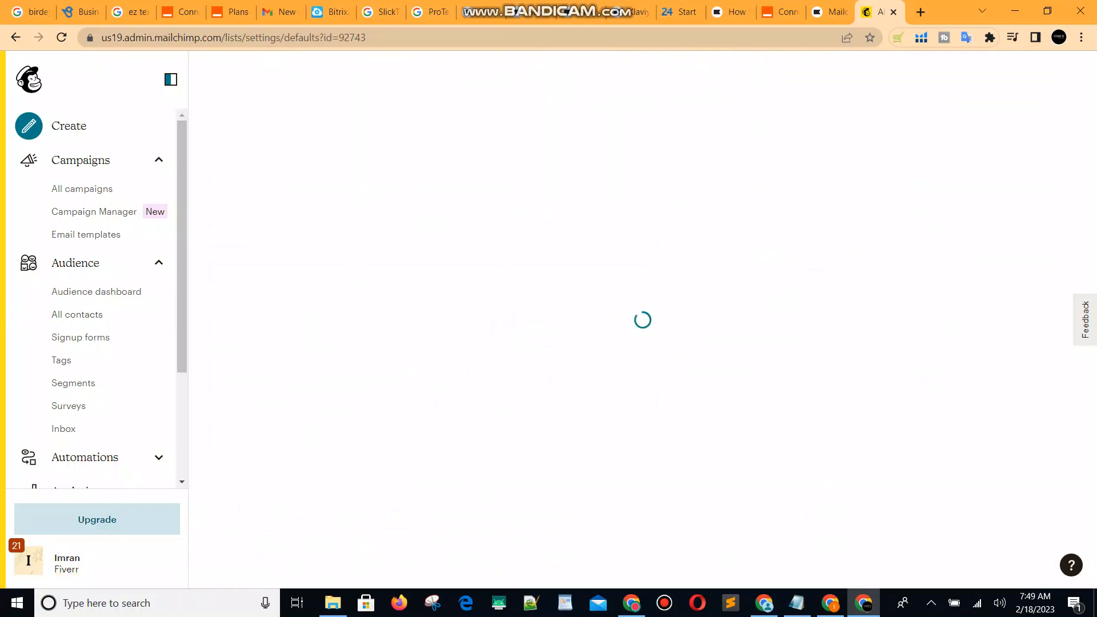
Copy audience ID 2c517d617f and paste it into Klaviyo's Audiences field.
scroll(652, 318, down, 3)
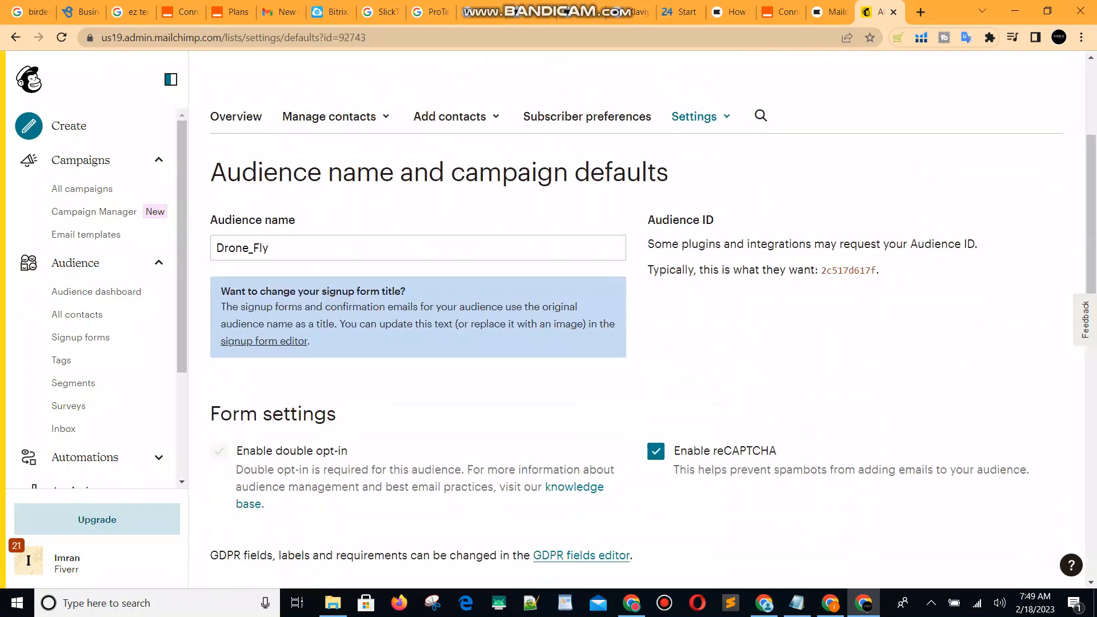
drag(821, 269, 877, 270)
key(ctrl+c)
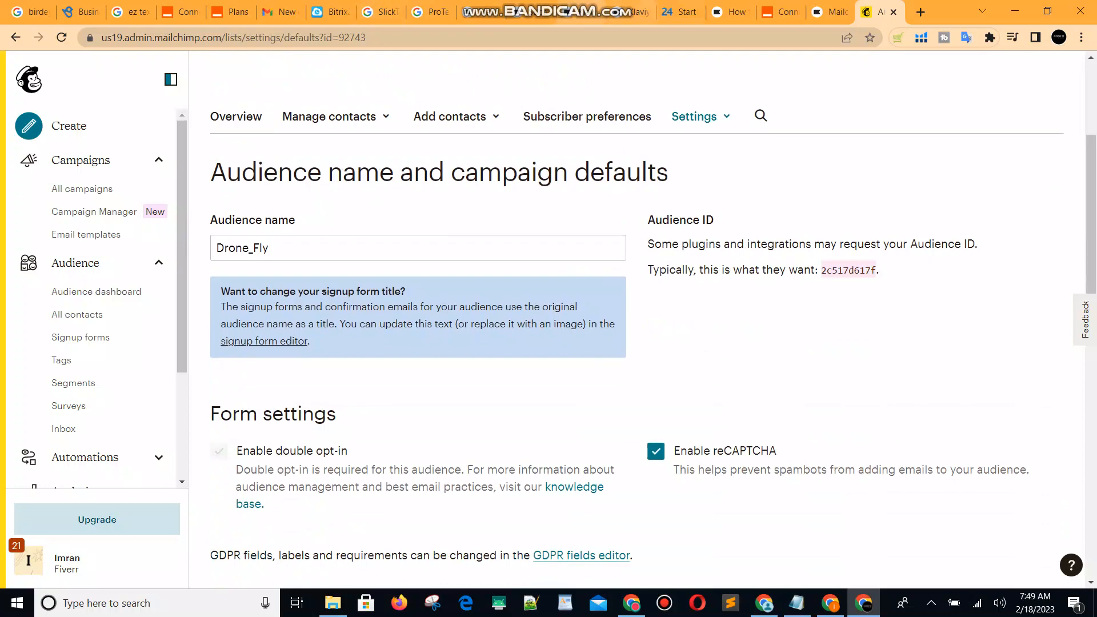
click(829, 11)
key(ctrl+v)
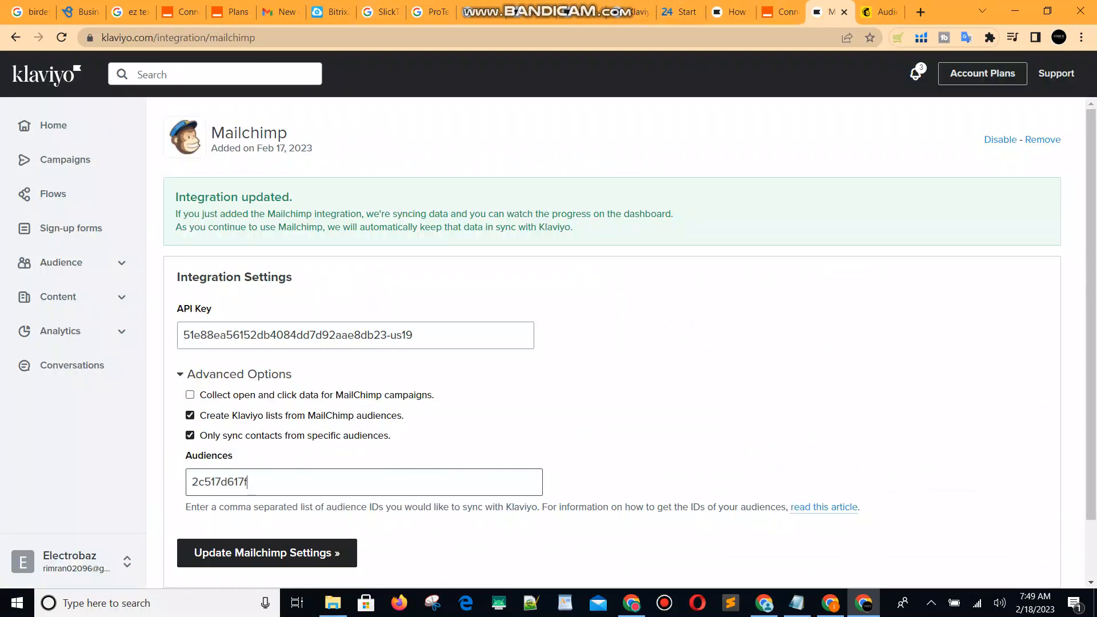
Enable 'Collect open and click data' and save the Mailchimp settings for audience 2c517d617f.
key(Return)
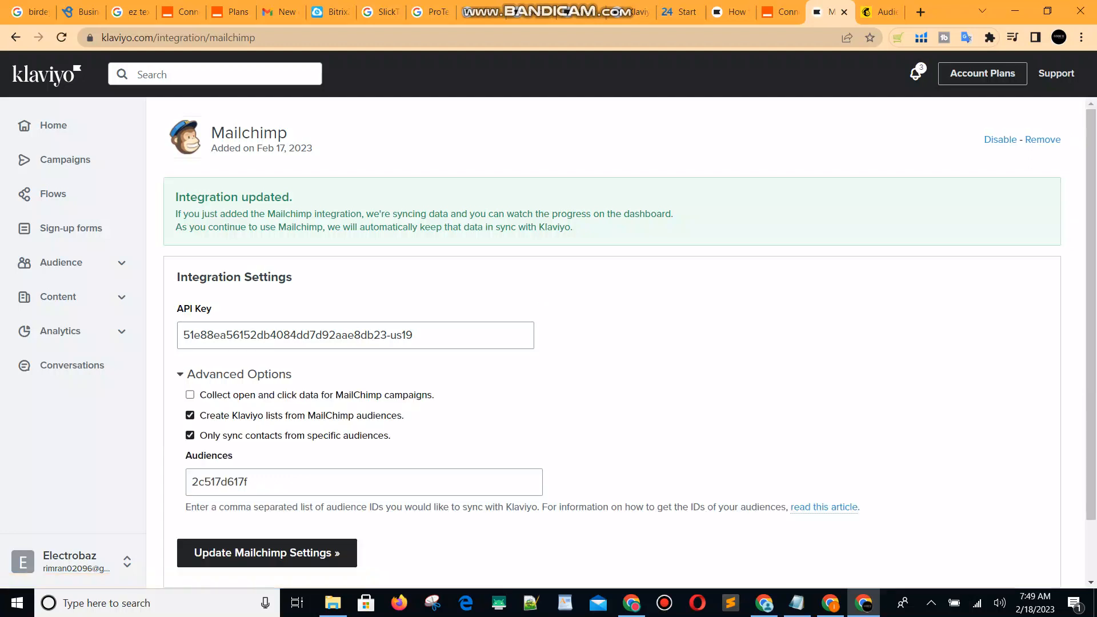
click(191, 395)
scroll(267, 484, down, 2)
click(267, 485)
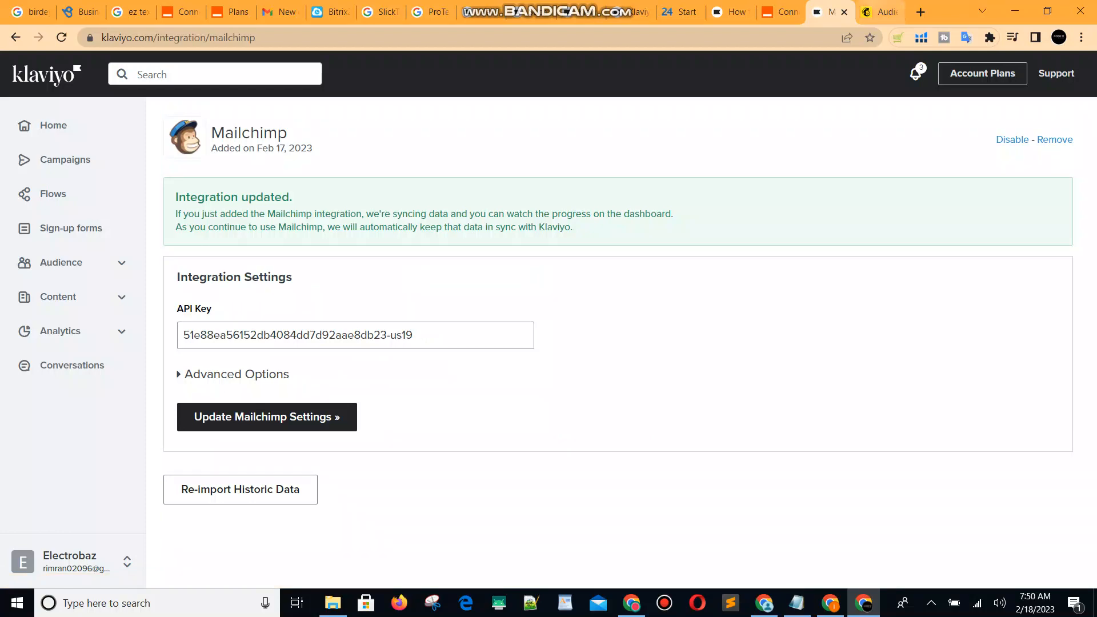
click(880, 12)
scroll(636, 320, up, 3)
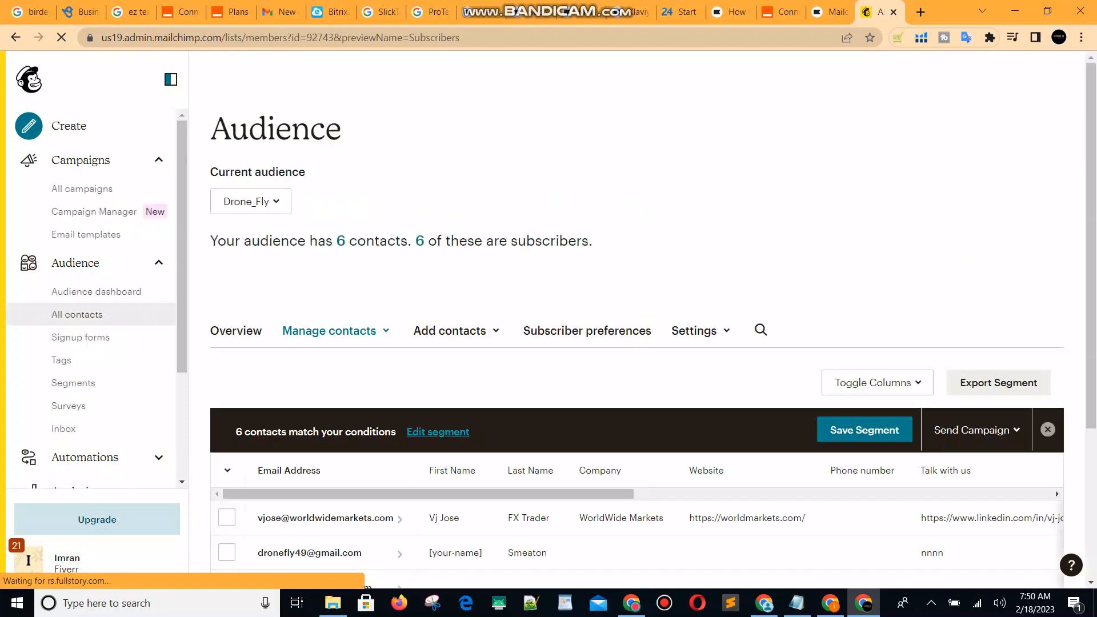
Scroll through the six Drone_Fly contacts to check their subscription status and sources.
scroll(637, 326, down, 3)
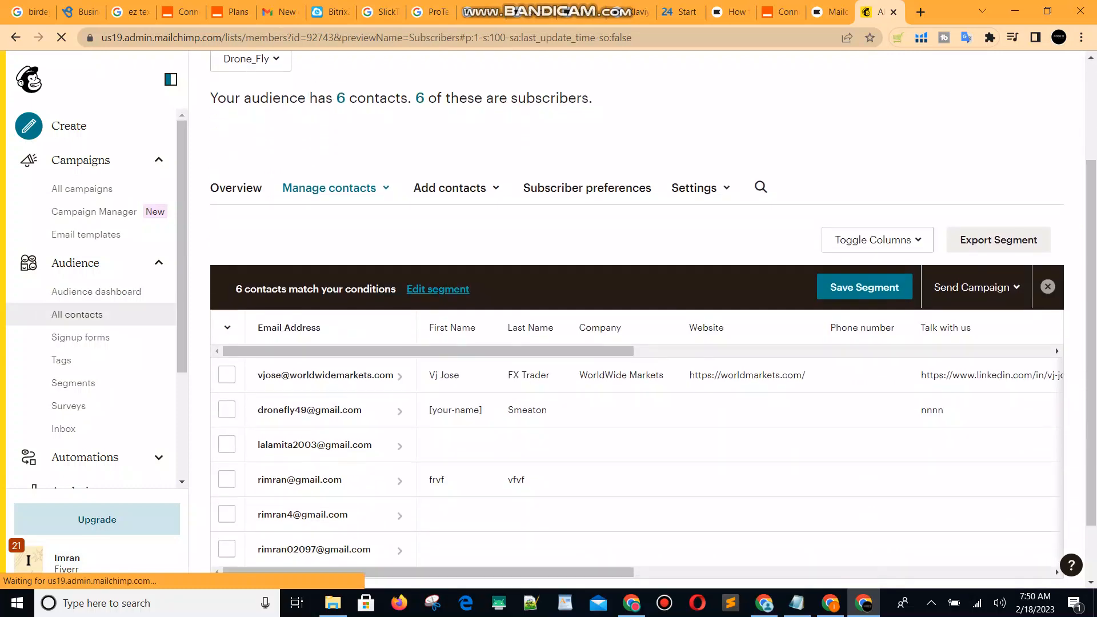
scroll(1055, 493, down, 2)
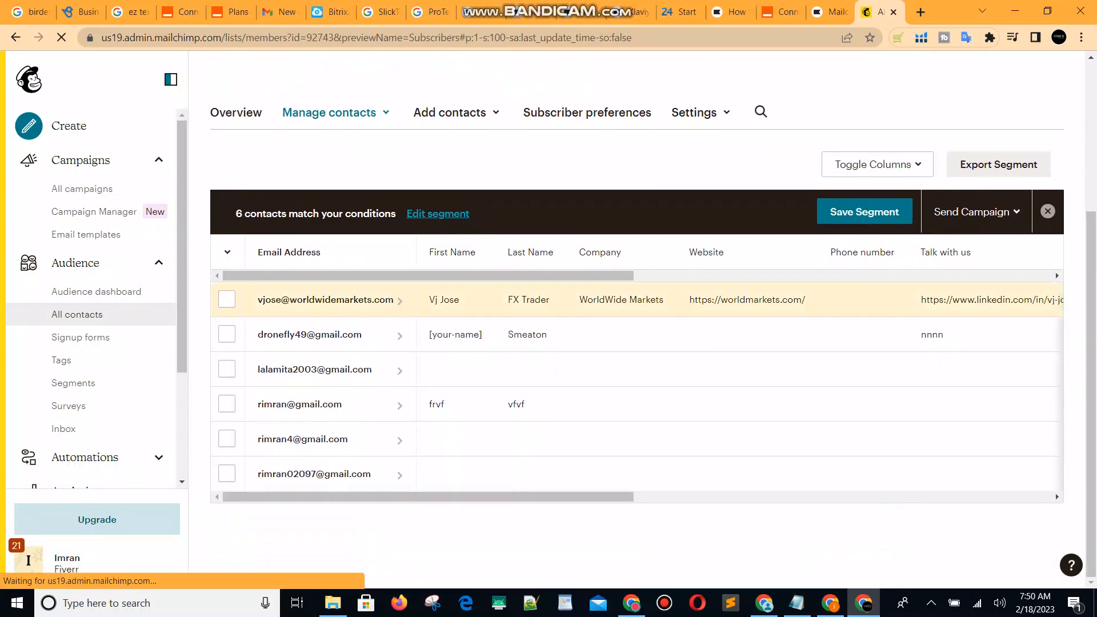
scroll(1056, 493, right, 5)
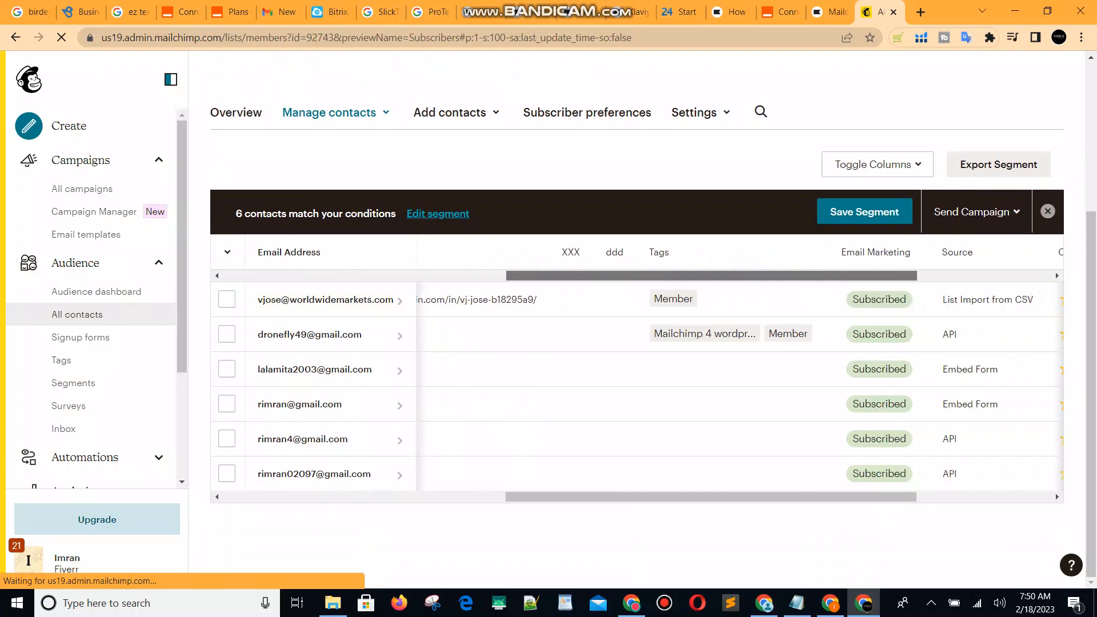
scroll(1055, 493, right, 5)
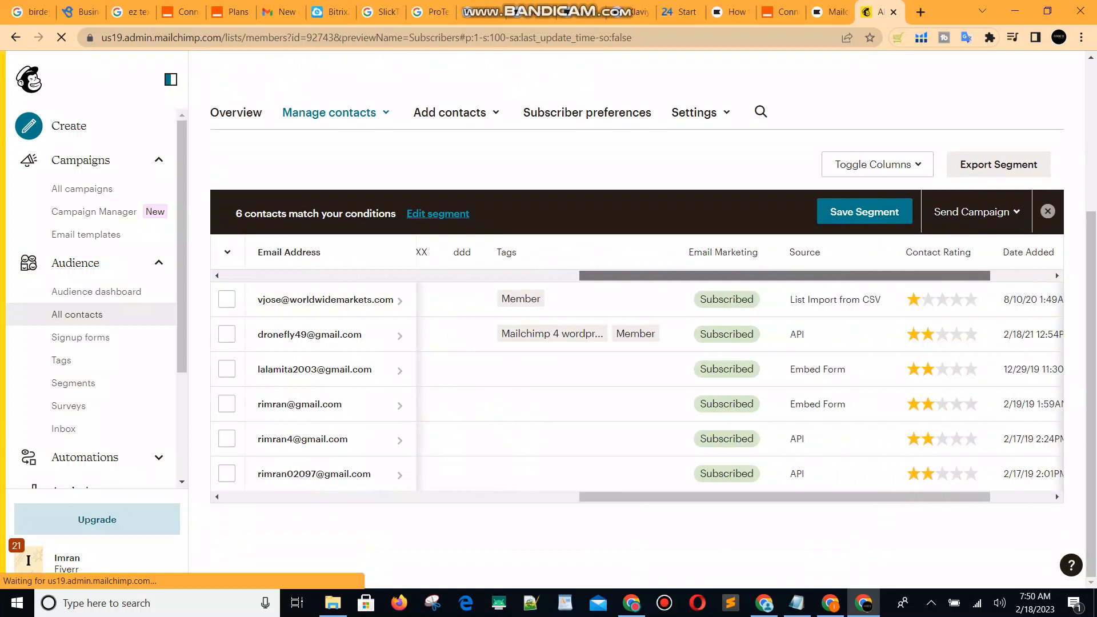
scroll(1055, 492, right, 3)
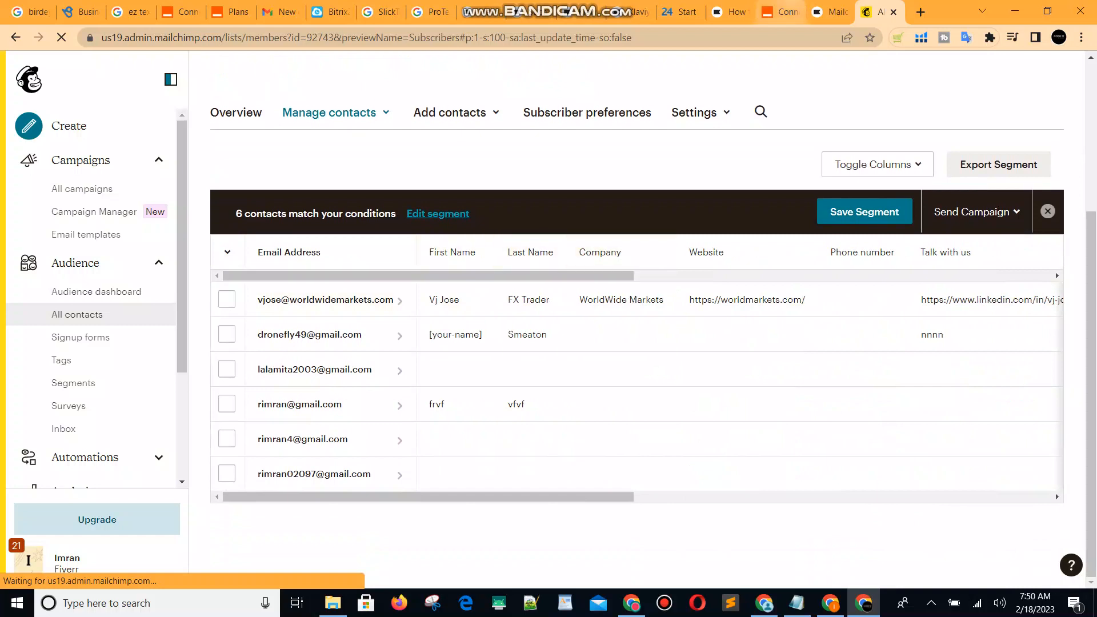
key(ctrl+shift+Tab)
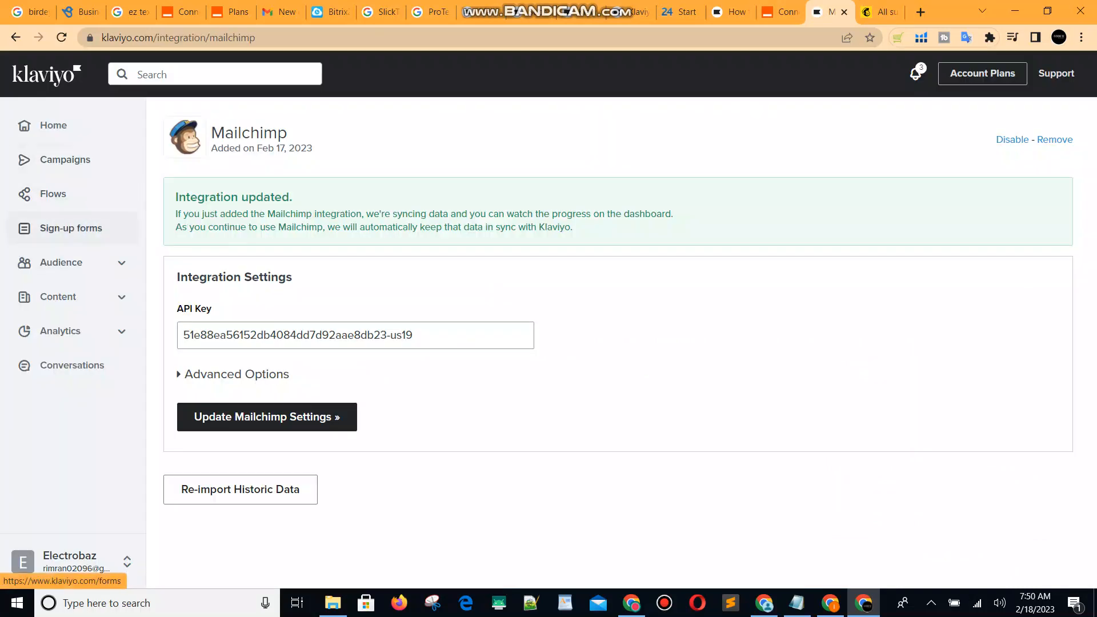
Open Audience > Lists & segments and find Drone_Fly still at 0 members.
click(61, 263)
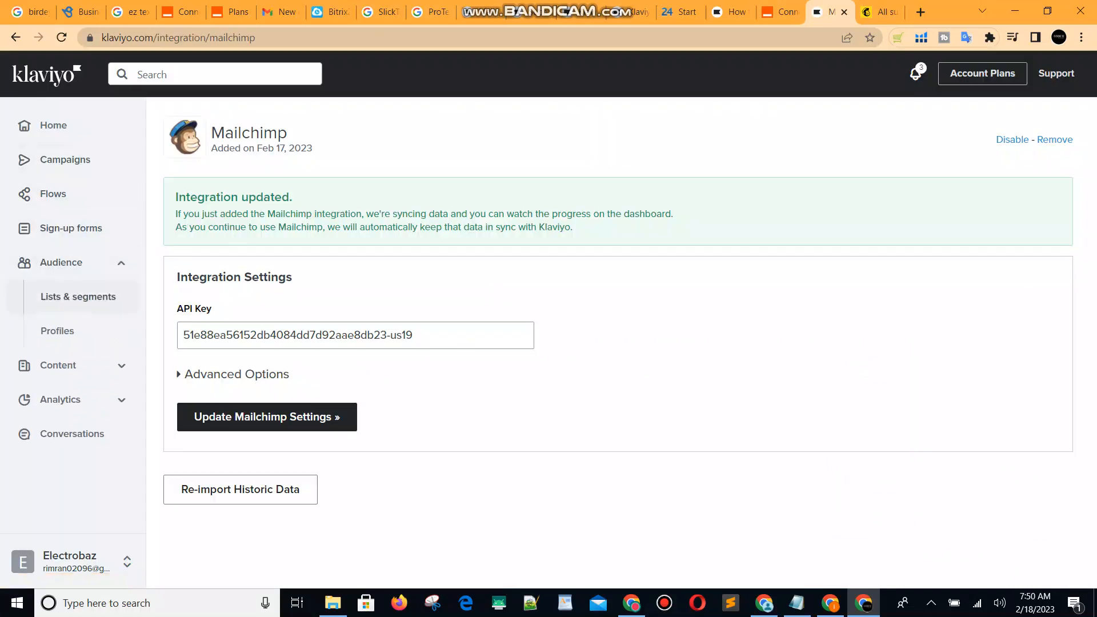
click(78, 297)
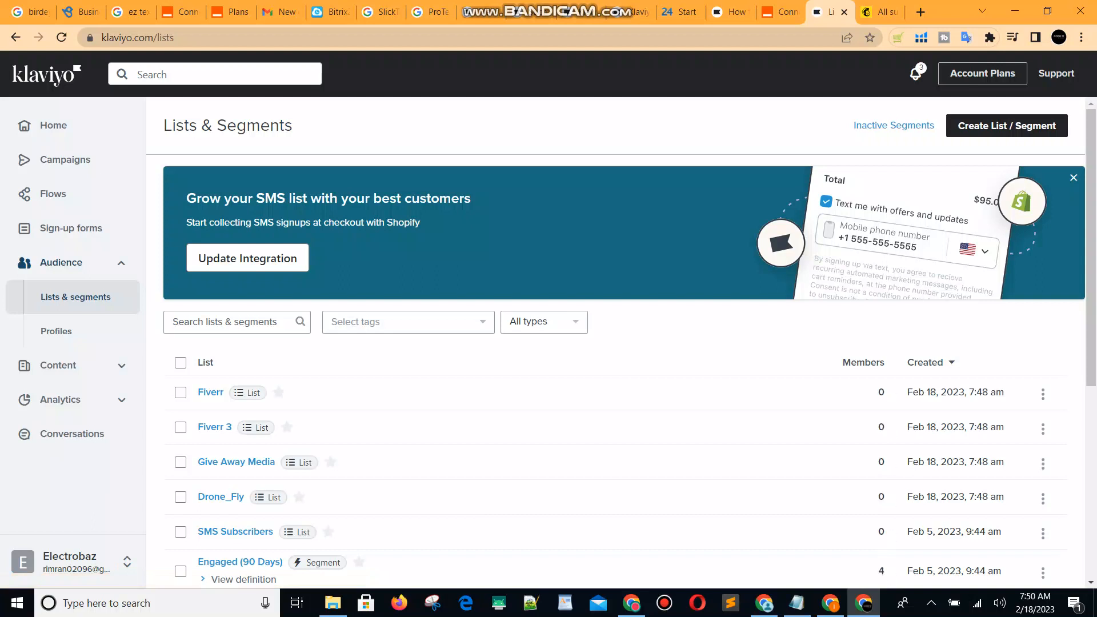
scroll(1043, 320, down, 1)
scroll(1043, 274, down, 1)
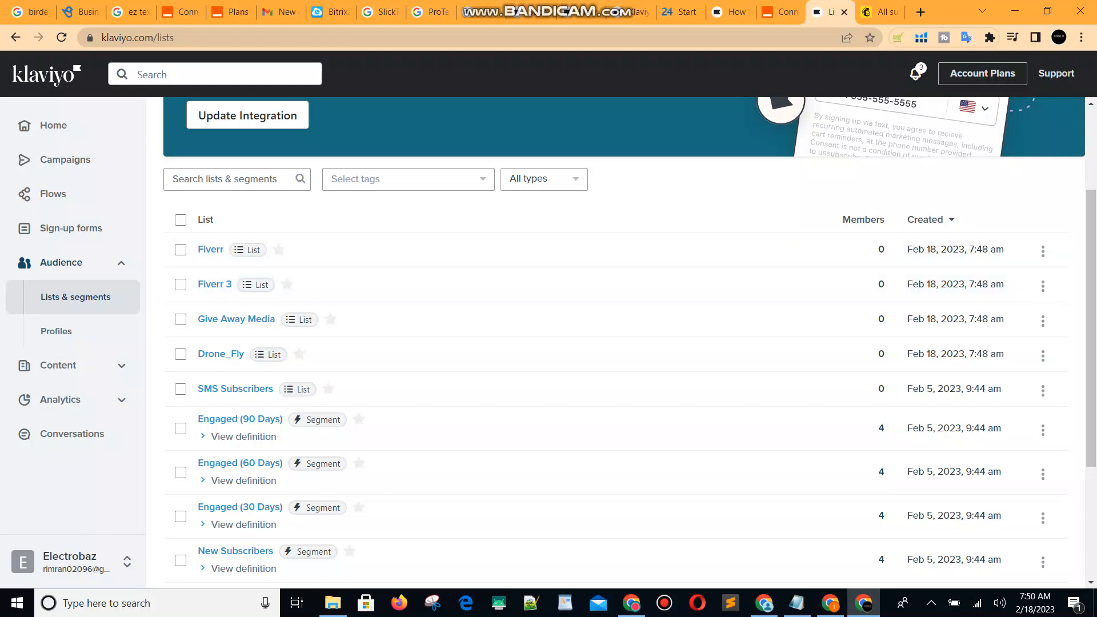
Compare with Mailchimp's audience contact counts, then open the Drone_Fly list.
key(ctrl+Tab)
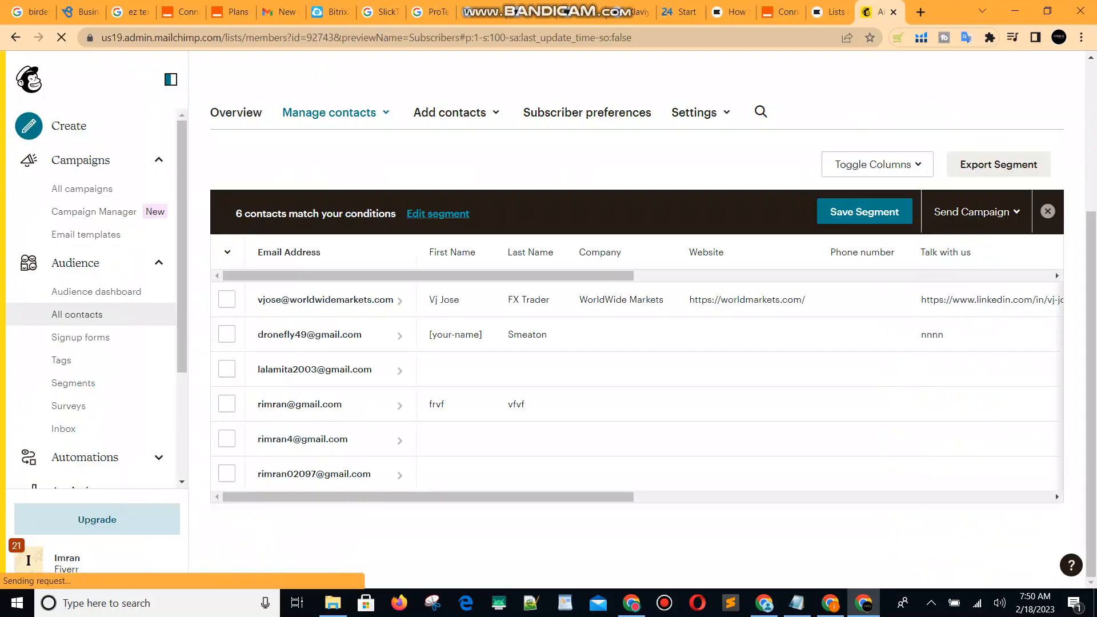
scroll(1055, 493, up, 3)
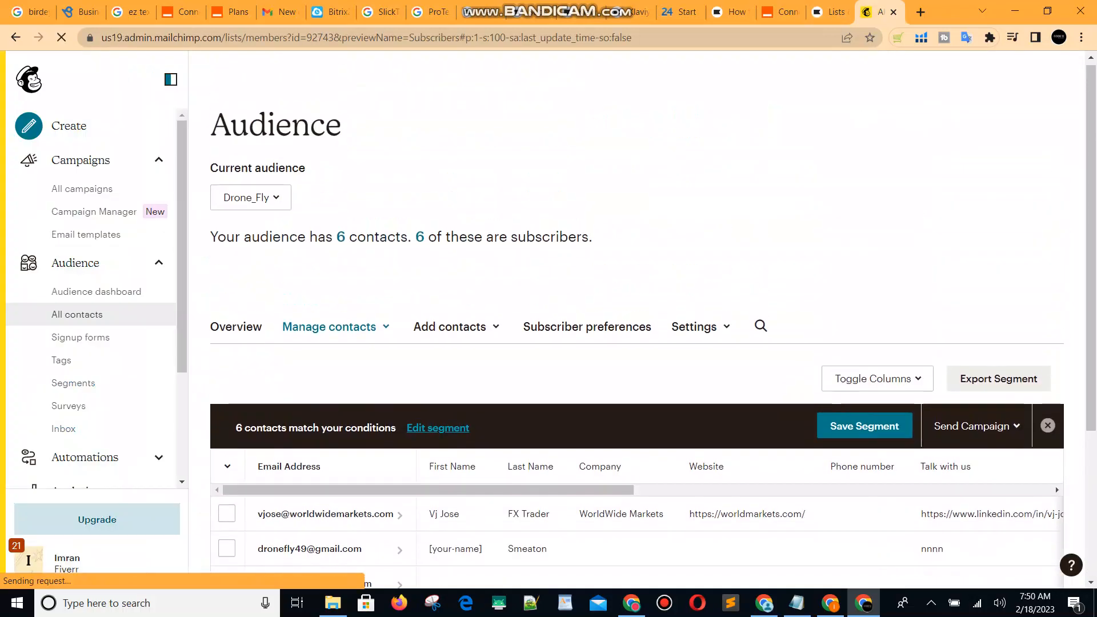
key(ctrl+shift+Tab)
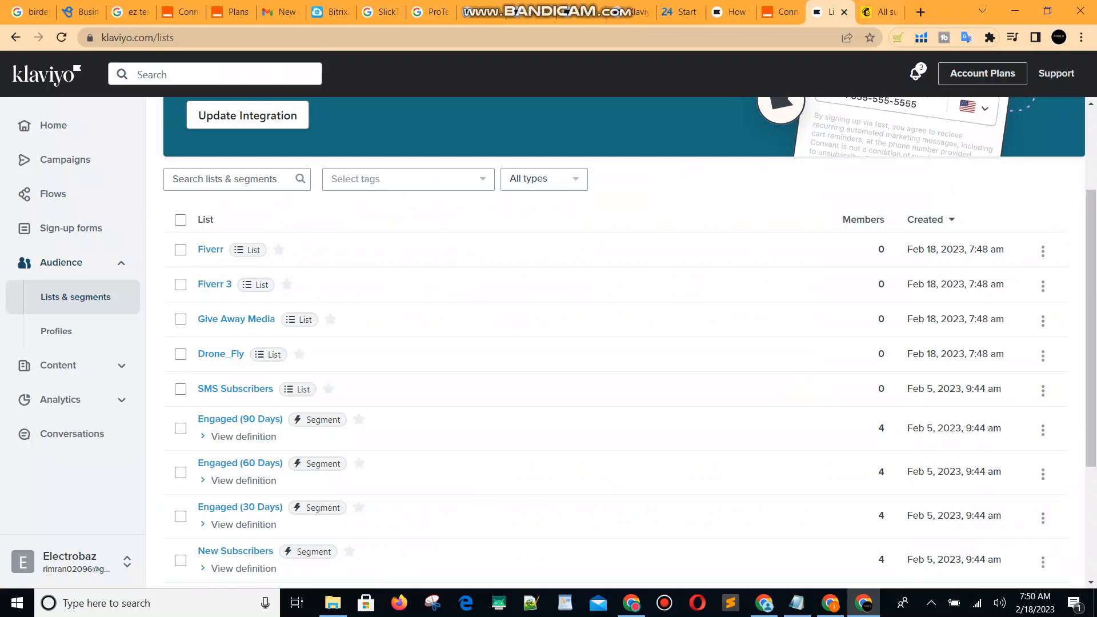
key(ctrl+Tab)
click(251, 198)
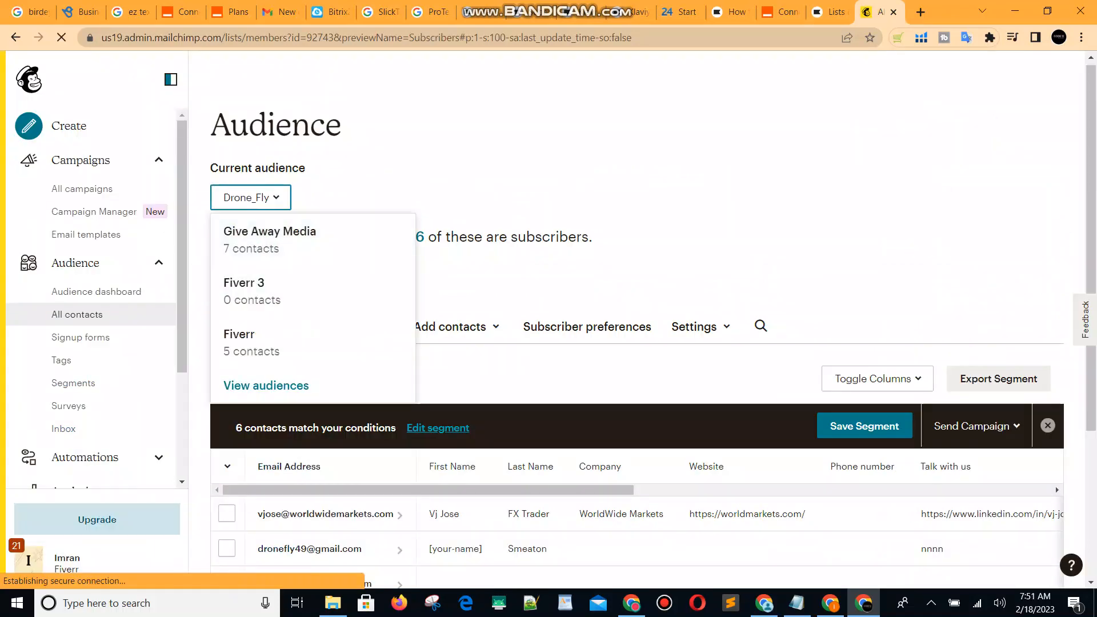
key(ctrl+shift+Tab)
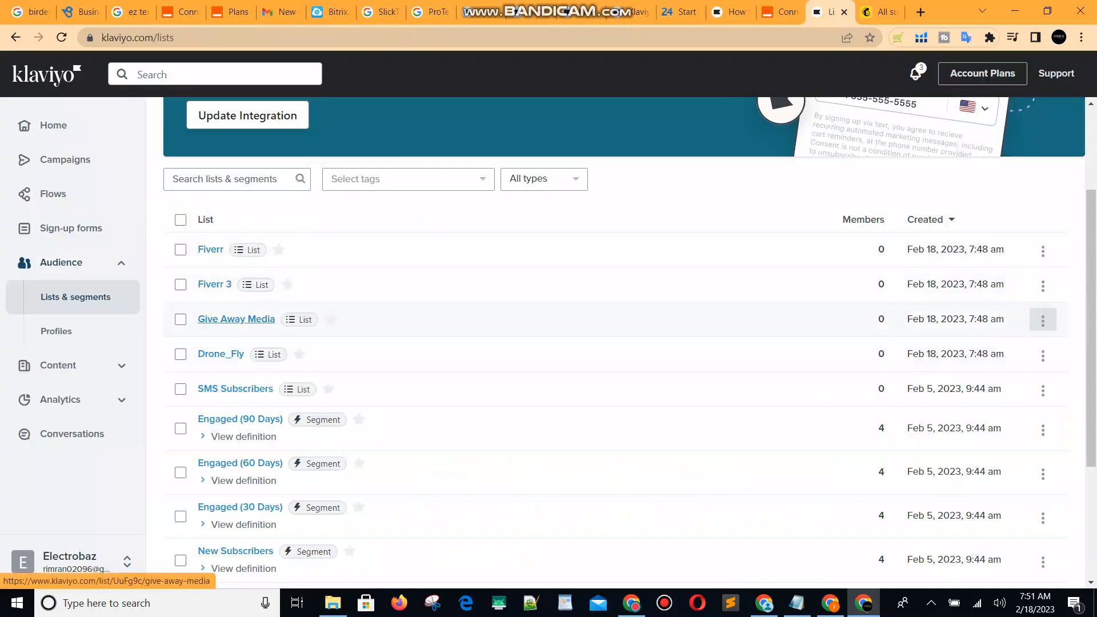
click(220, 354)
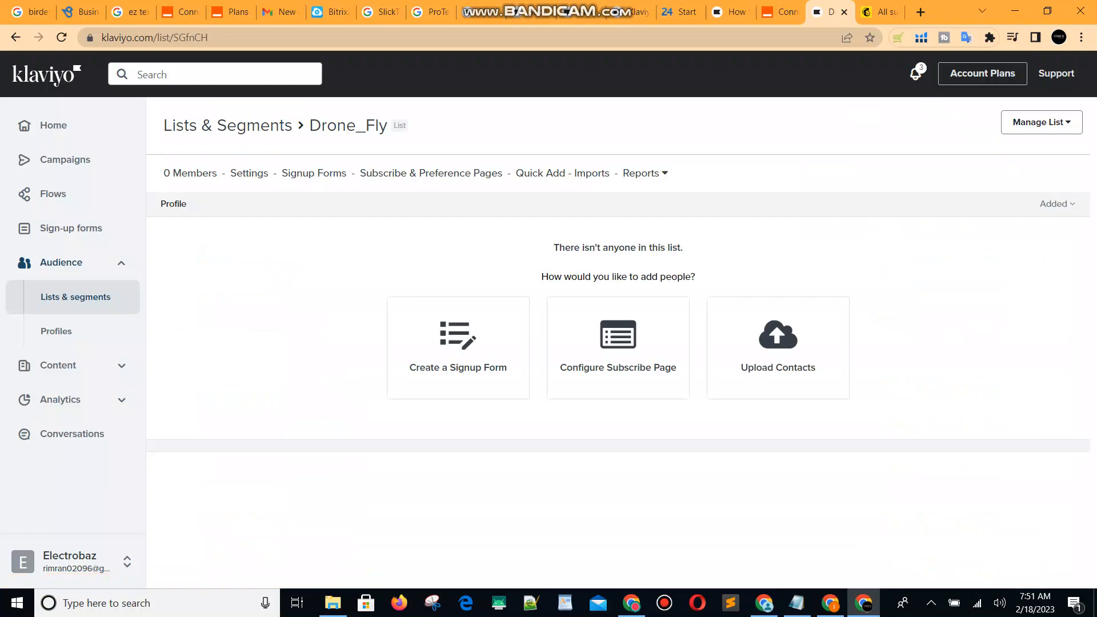
In Mailchimp, clear the segment filter and start adding a single subscriber to Drone_Fly.
click(881, 12)
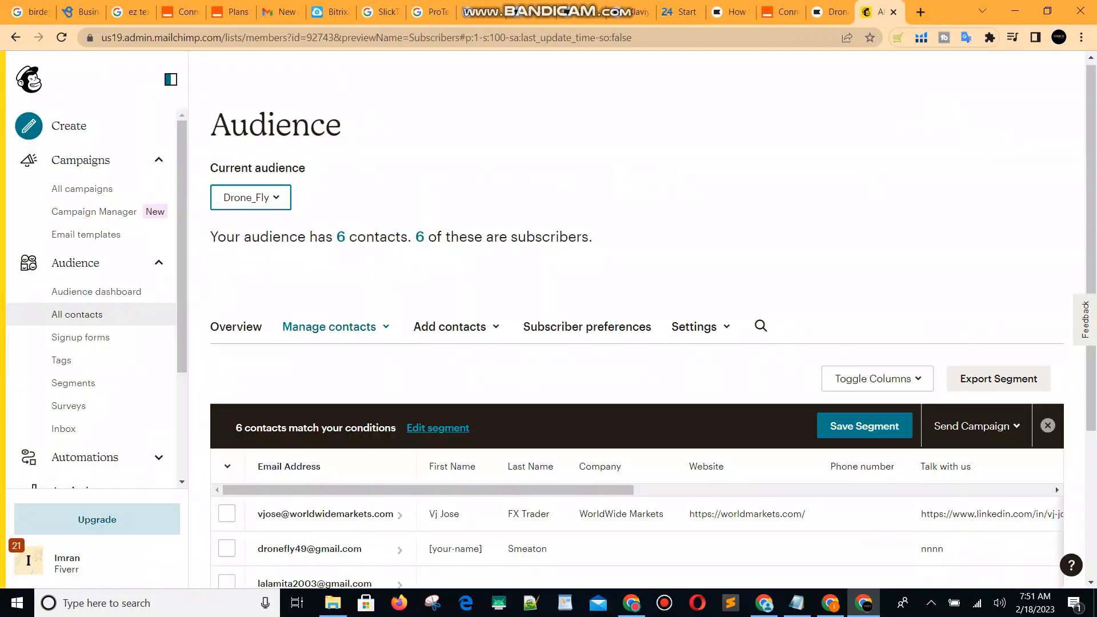
scroll(636, 366, down, 3)
scroll(637, 366, up, 1)
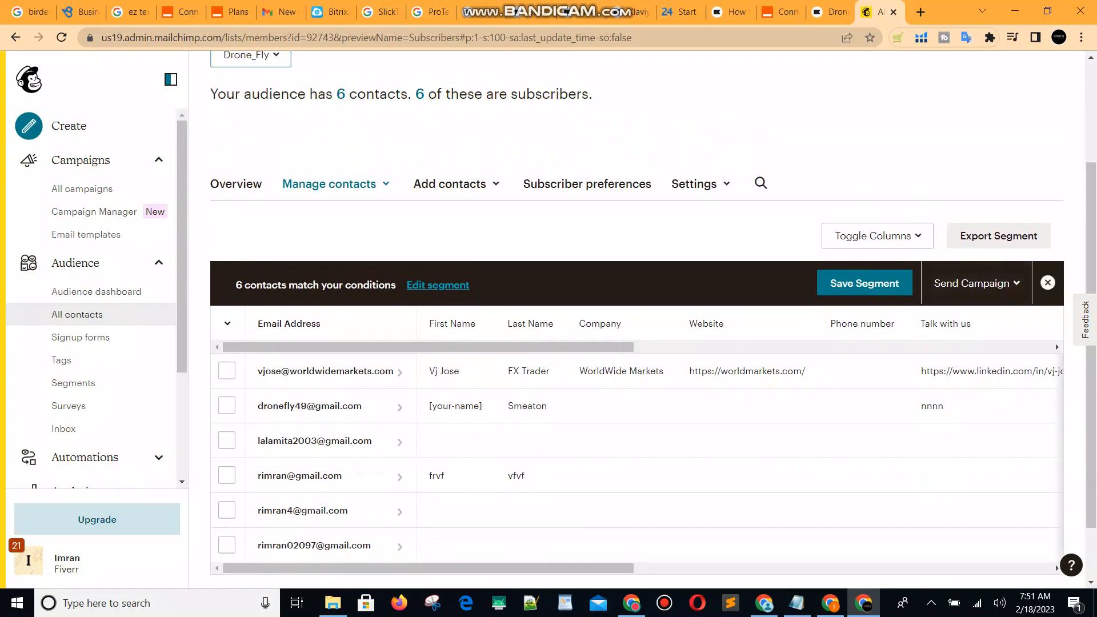
click(1048, 283)
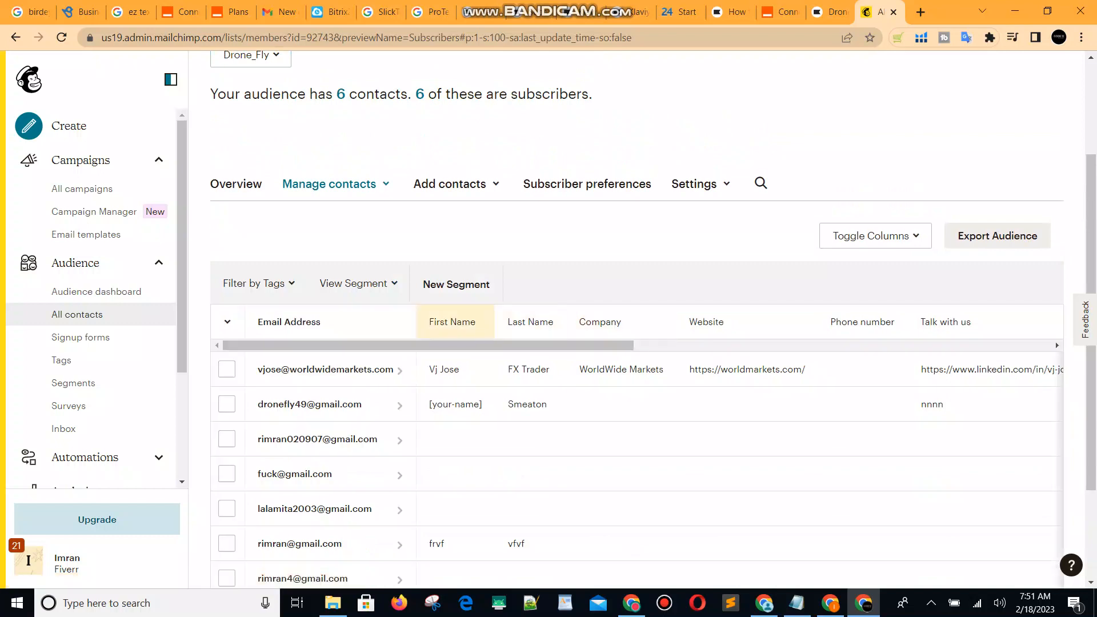
click(450, 183)
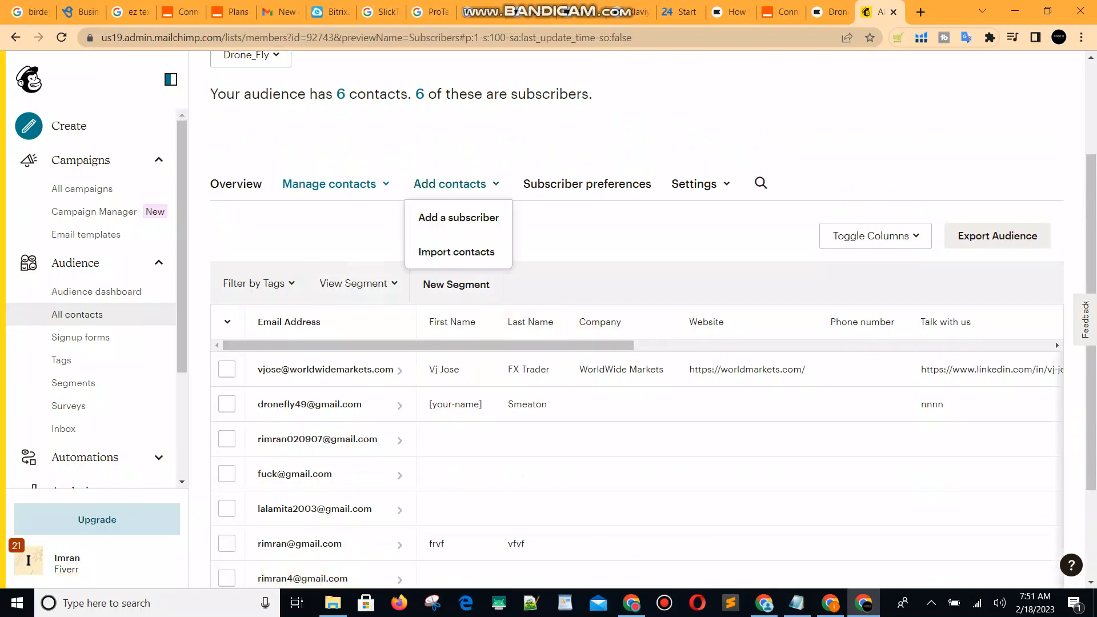
click(458, 218)
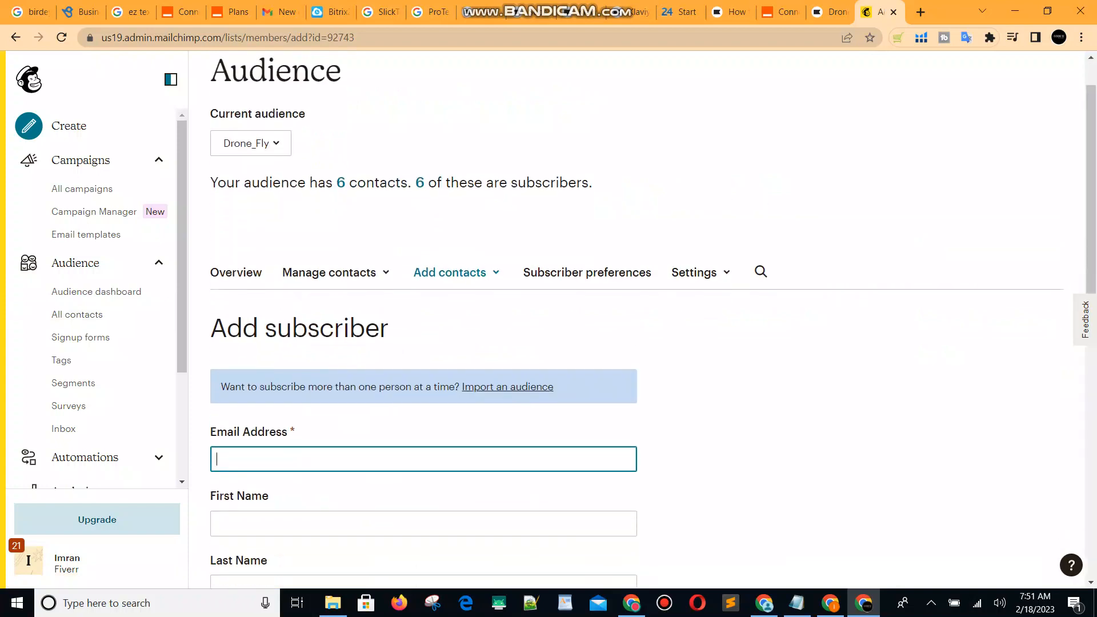
Enter the new subscriber's email address, first name and last name.
scroll(653, 319, down, 3)
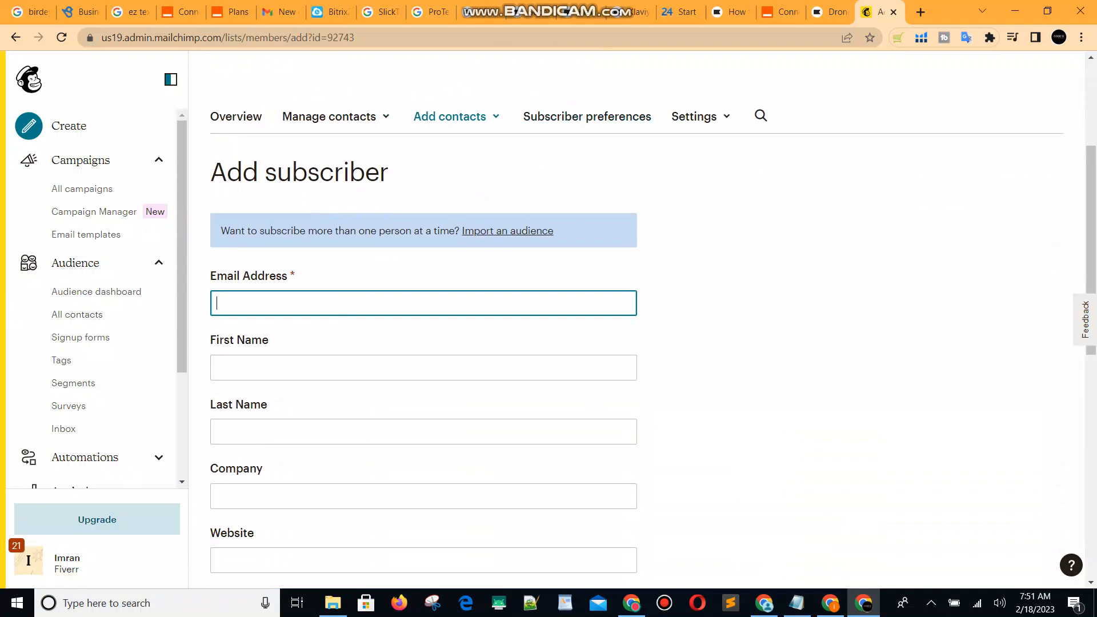
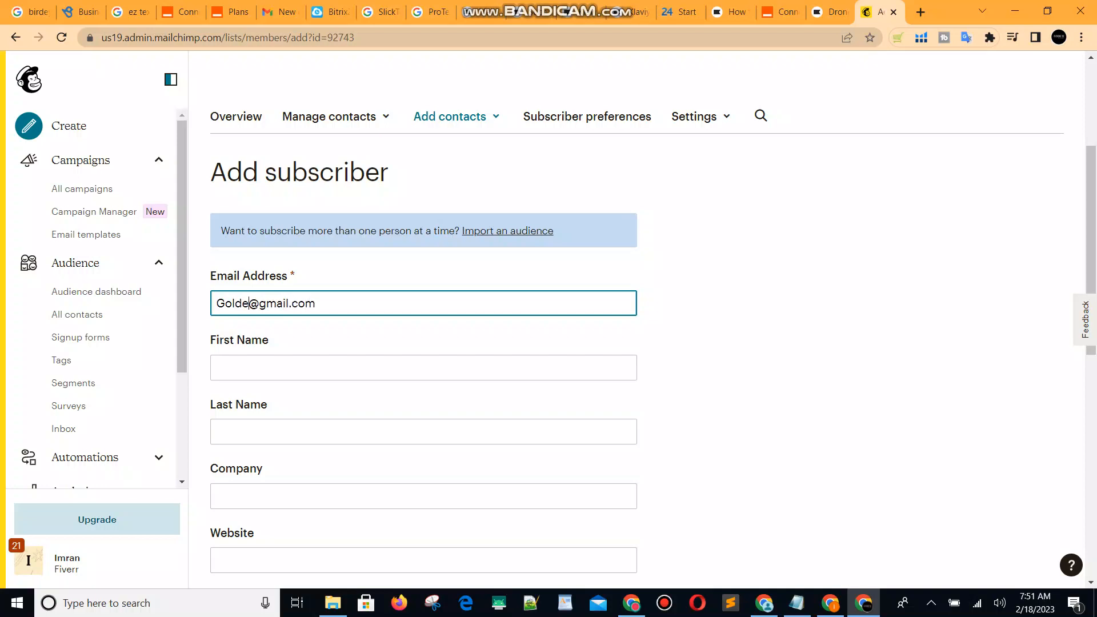
text(n)
click(257, 367)
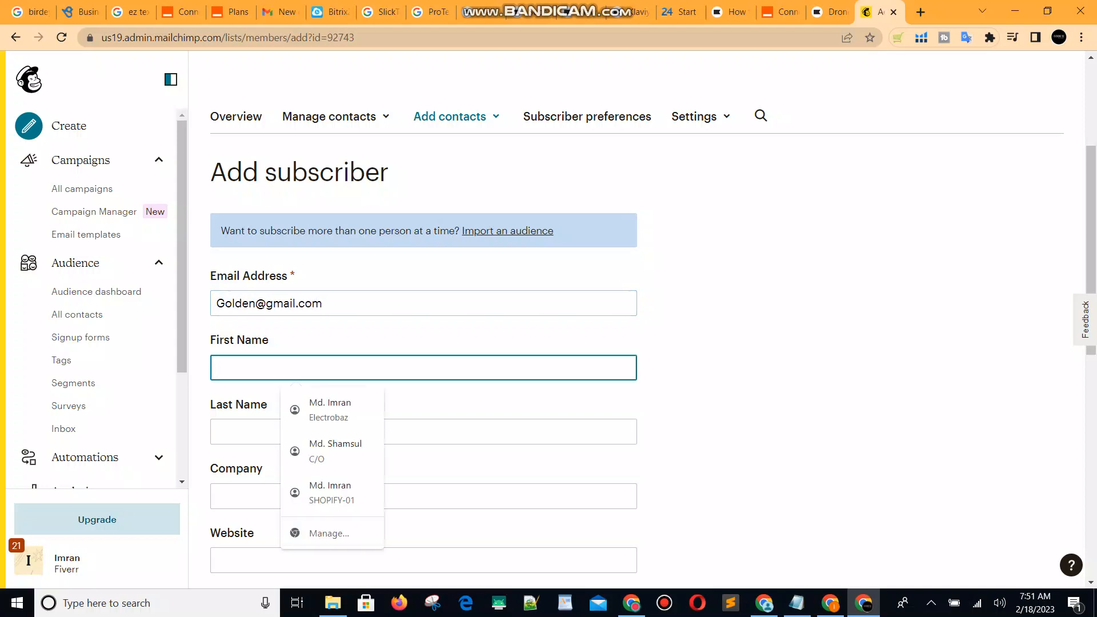
key(Tab)
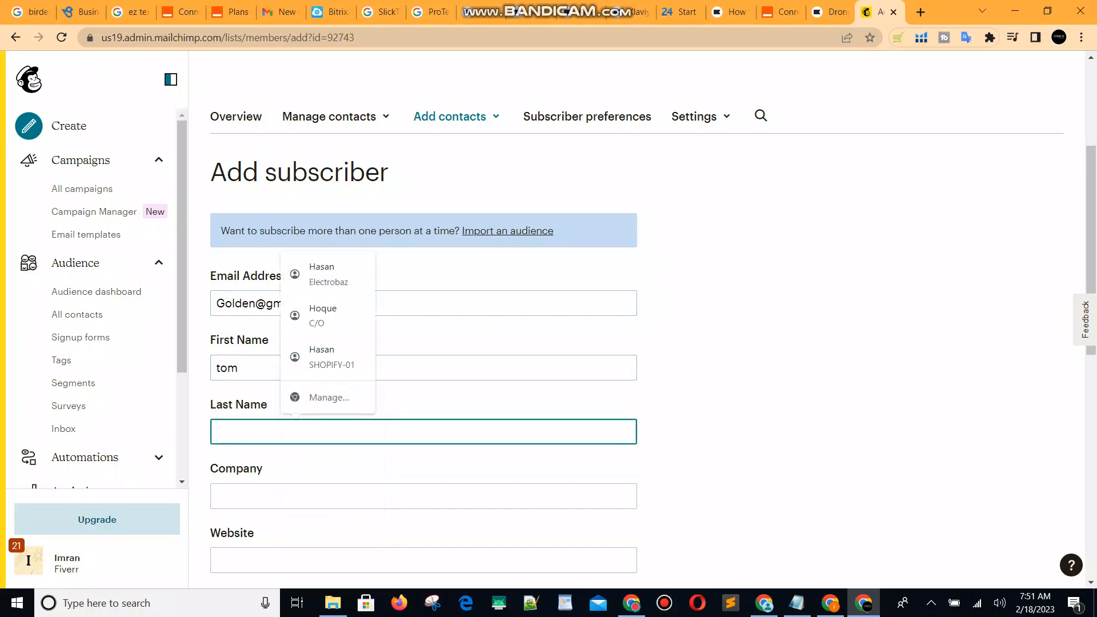
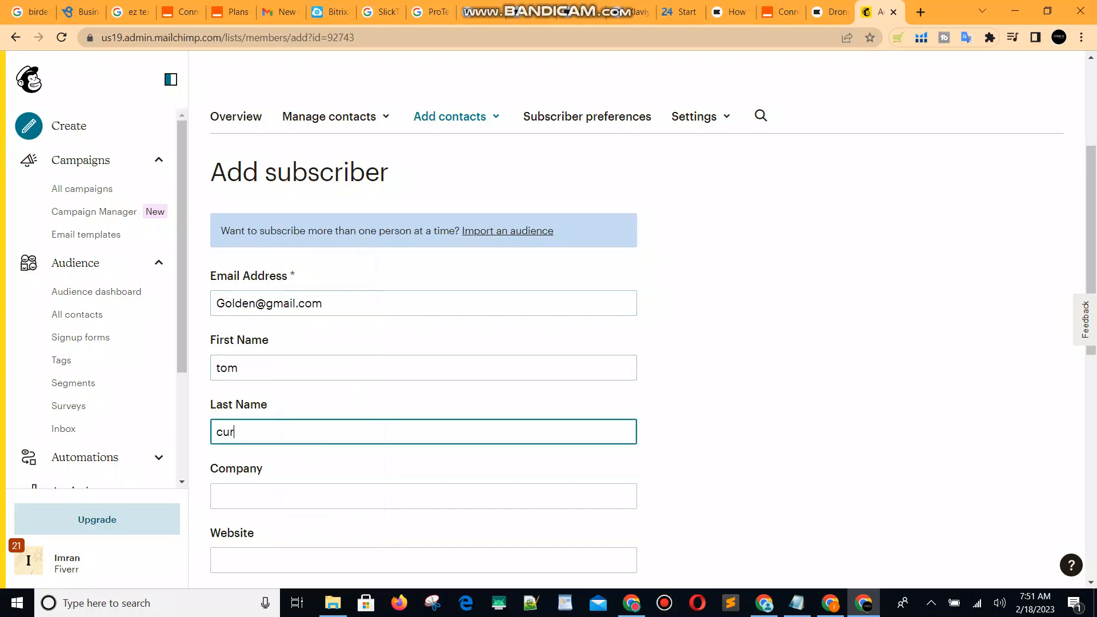
Autofill the company Electrobaz and phone number from the saved browser entry.
scroll(549, 320, down, 1)
key(Tab)
key(Down)
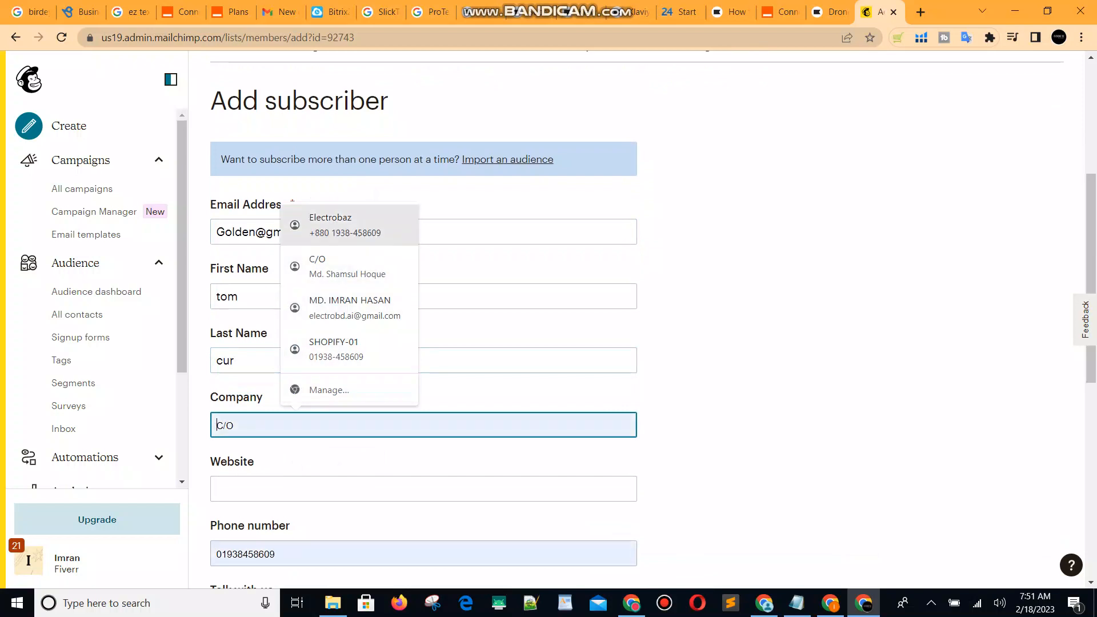
key(Return)
scroll(549, 320, down, 3)
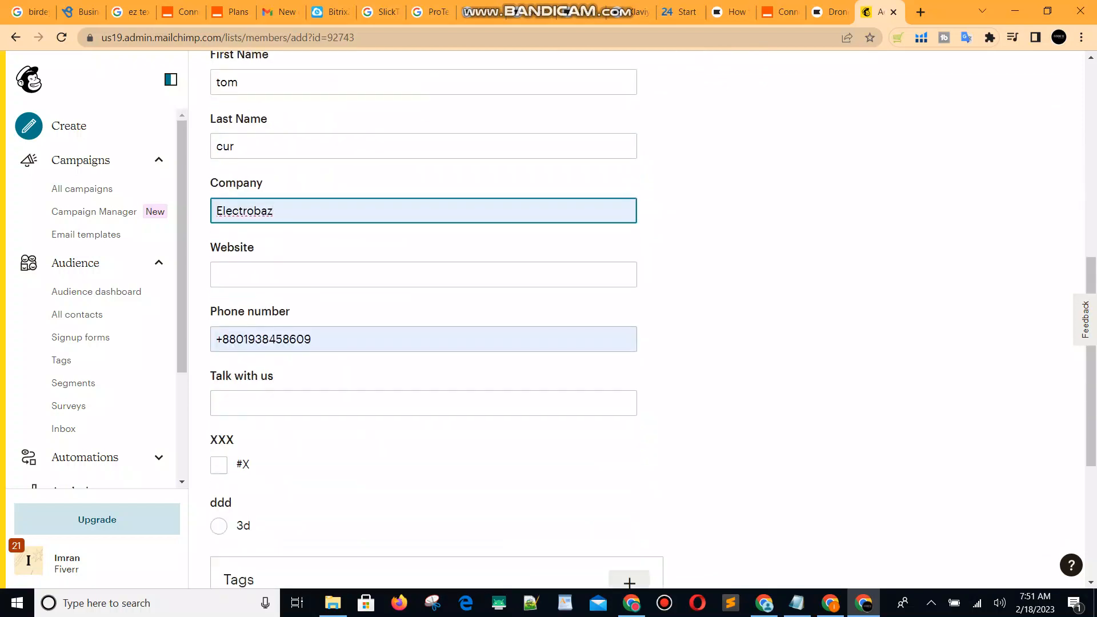
scroll(548, 320, down, 4)
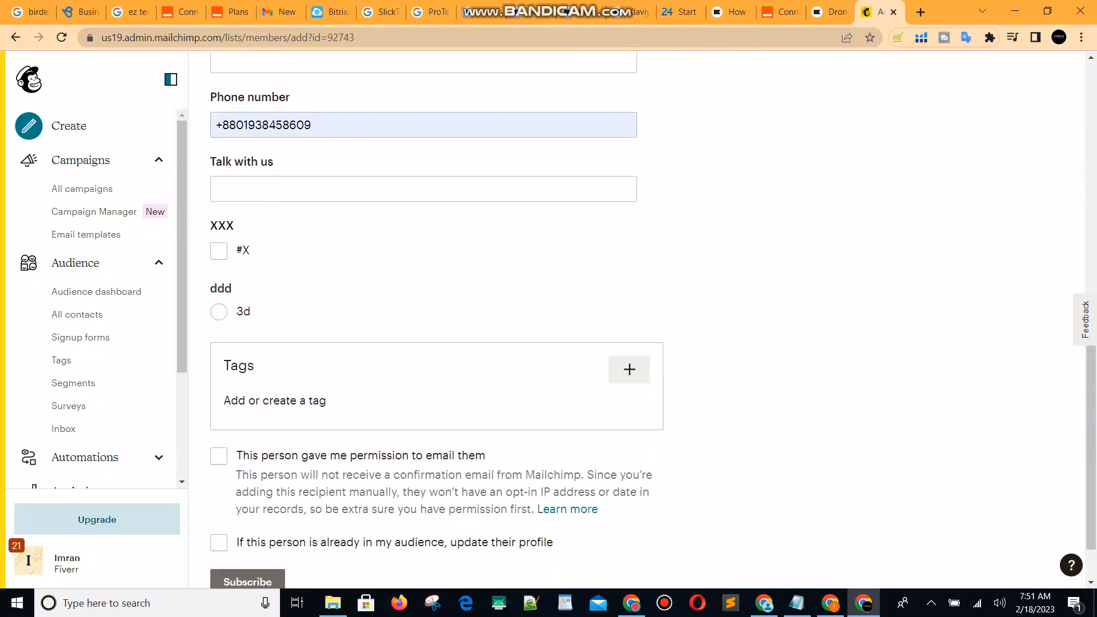
scroll(549, 320, up, 1)
scroll(549, 320, down, 2)
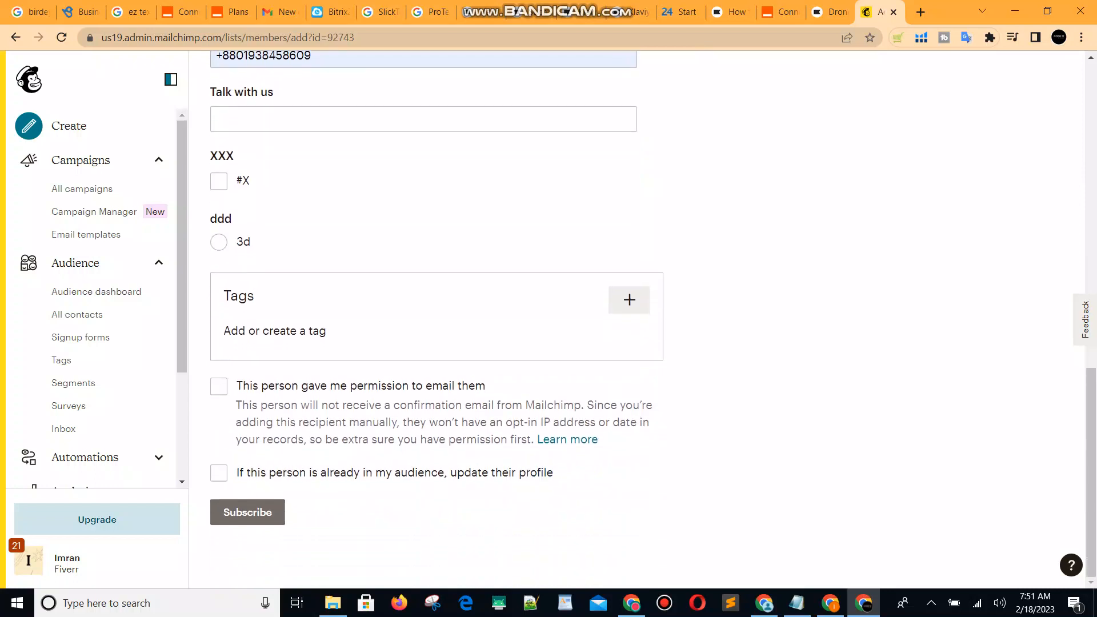
click(630, 300)
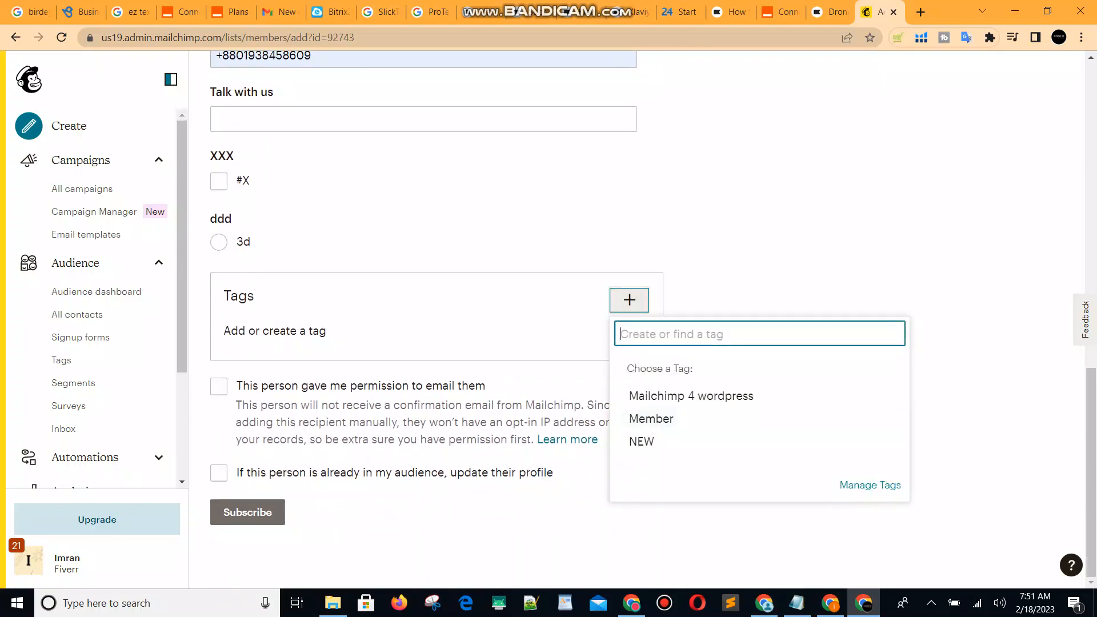
Create and add the new tag KlaMc to the subscriber.
text(Kl)
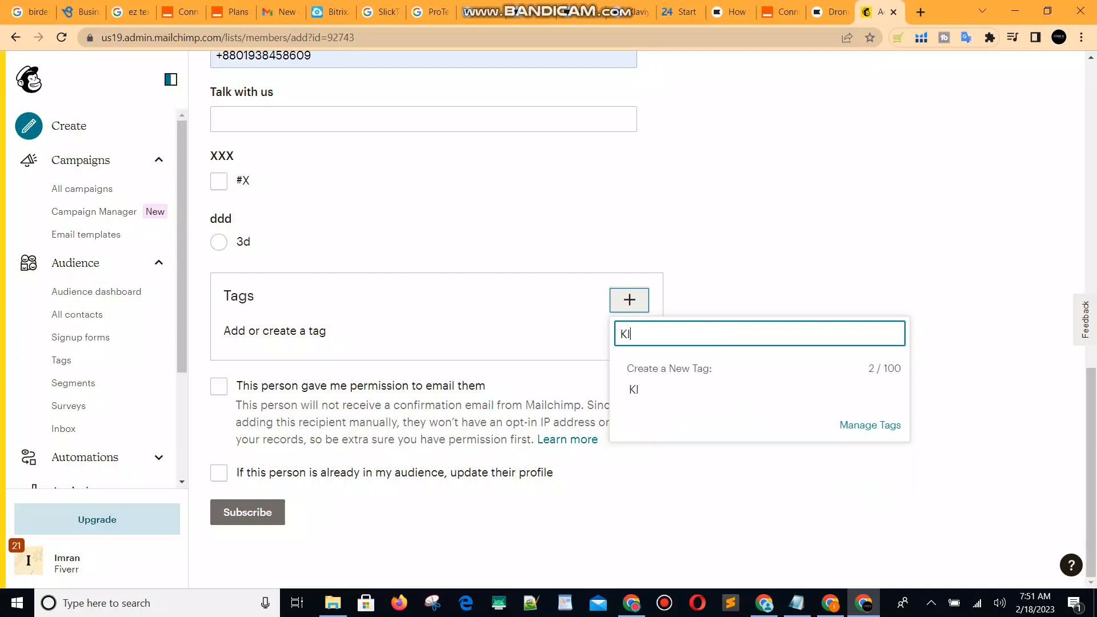
text(aMc)
key(Tab)
key(Return)
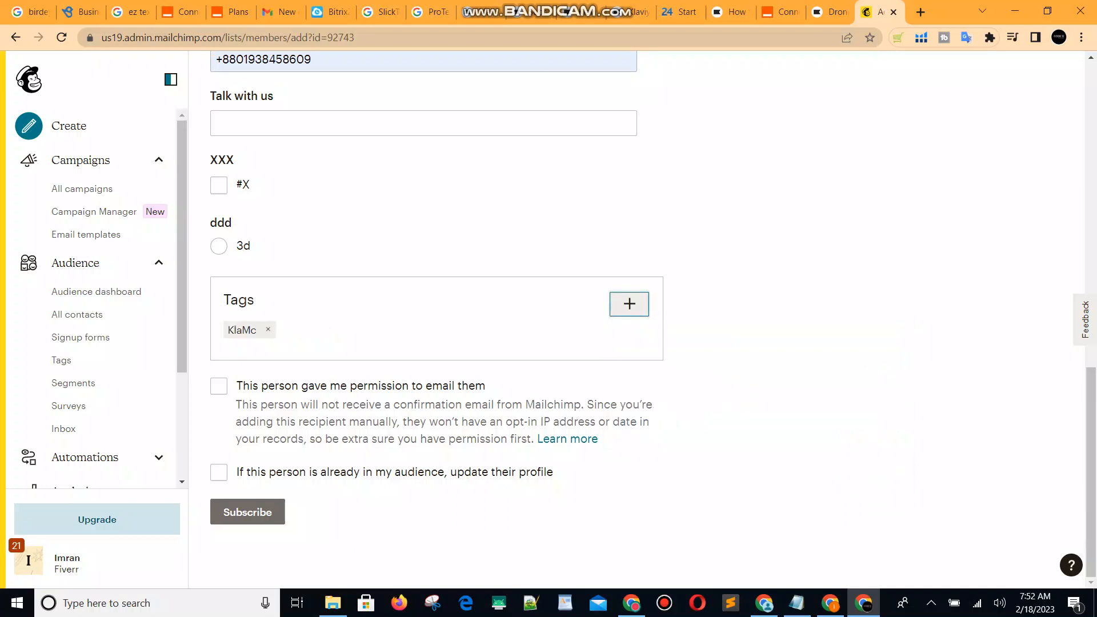
Tick the email permission and update-profile options, then subscribe the contact.
key(Tab)
key(space)
key(Tab)
key(space)
key(Tab)
key(Return)
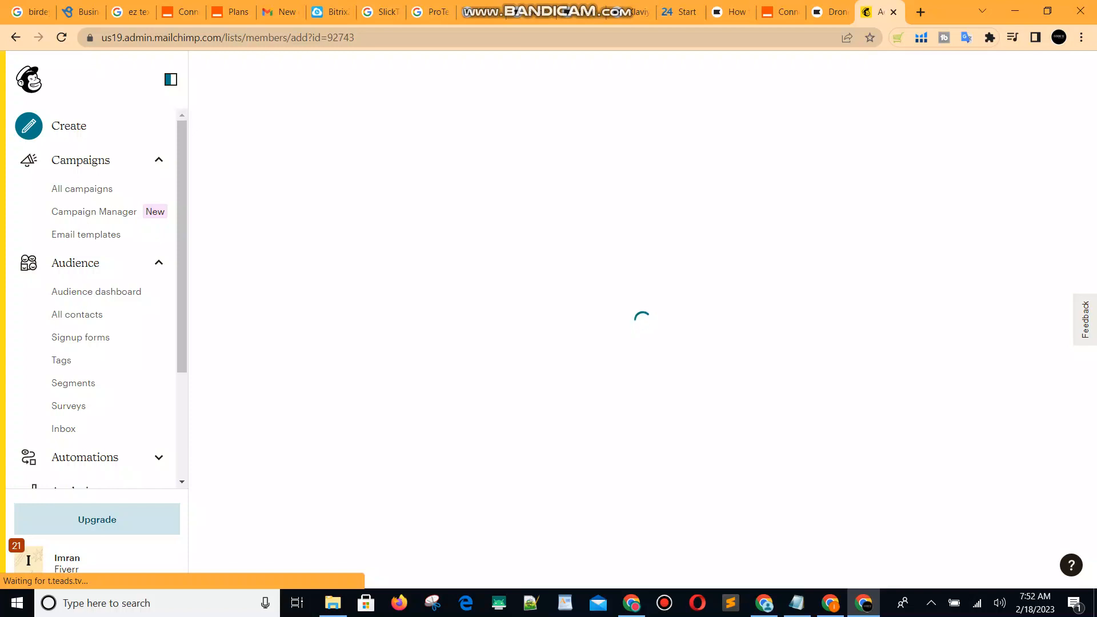
Return to Klaviyo's Lists & Segments overview and check Mailchimp's success banner.
click(831, 11)
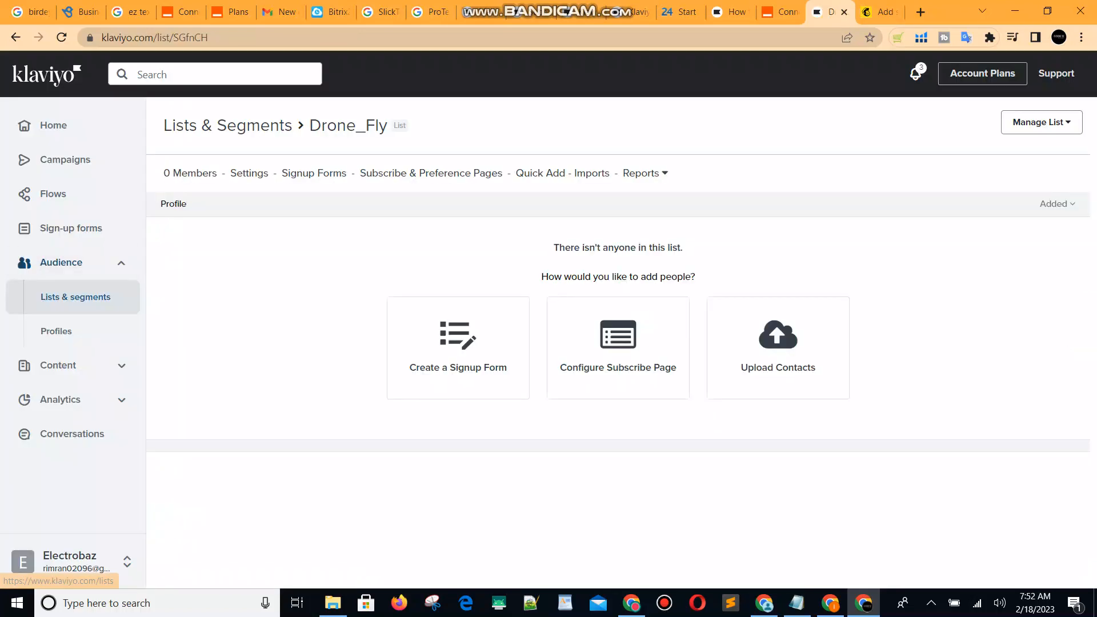
click(16, 37)
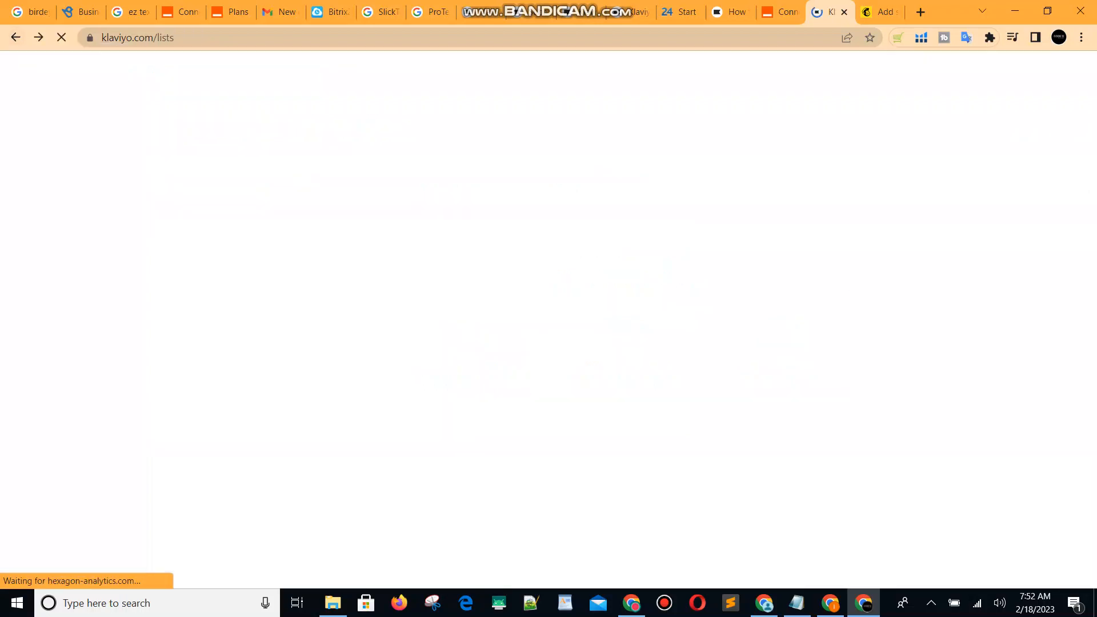
click(881, 11)
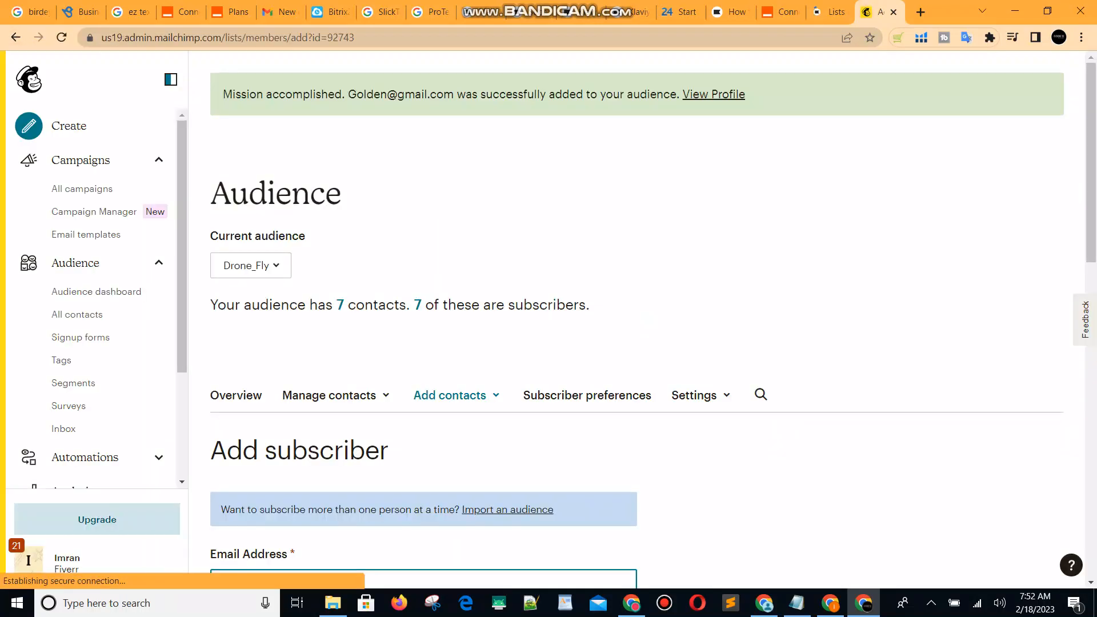
scroll(637, 320, down, 3)
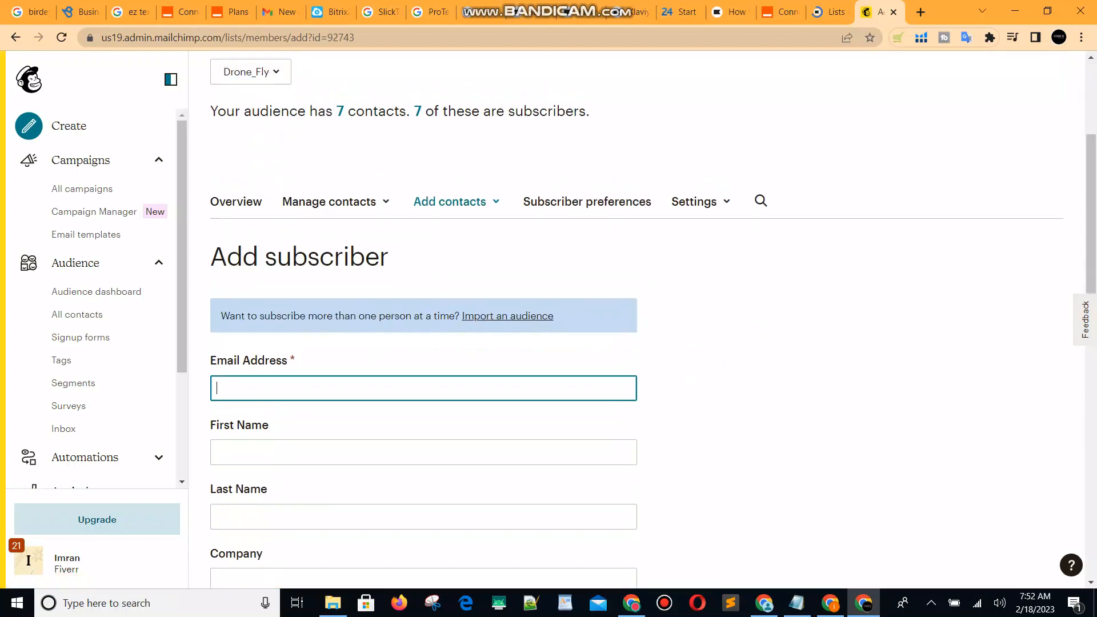
scroll(637, 320, up, 4)
Start the SMS checkout subscriber setup via Update Integration on Klaviyo's lists page.
click(829, 11)
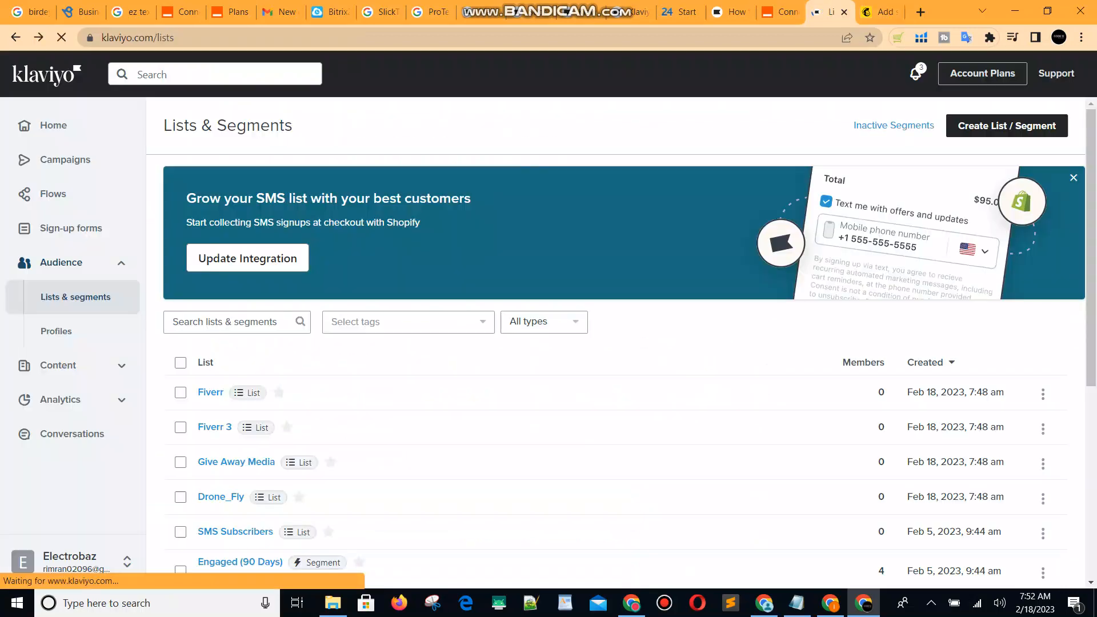
scroll(1043, 321, down, 1)
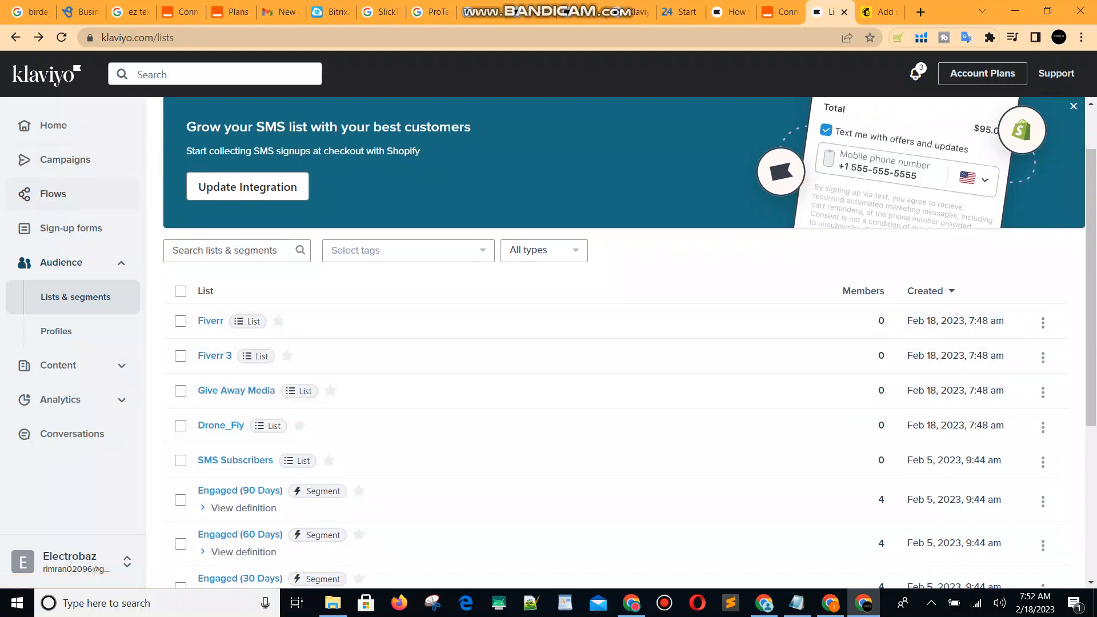
scroll(622, 343, up, 1)
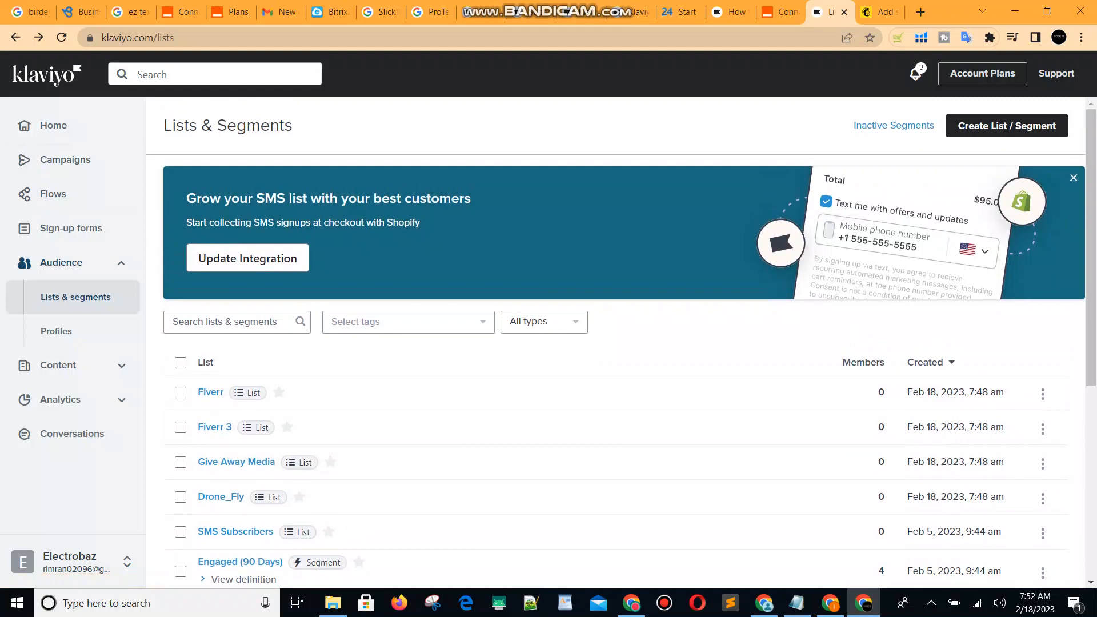
click(260, 261)
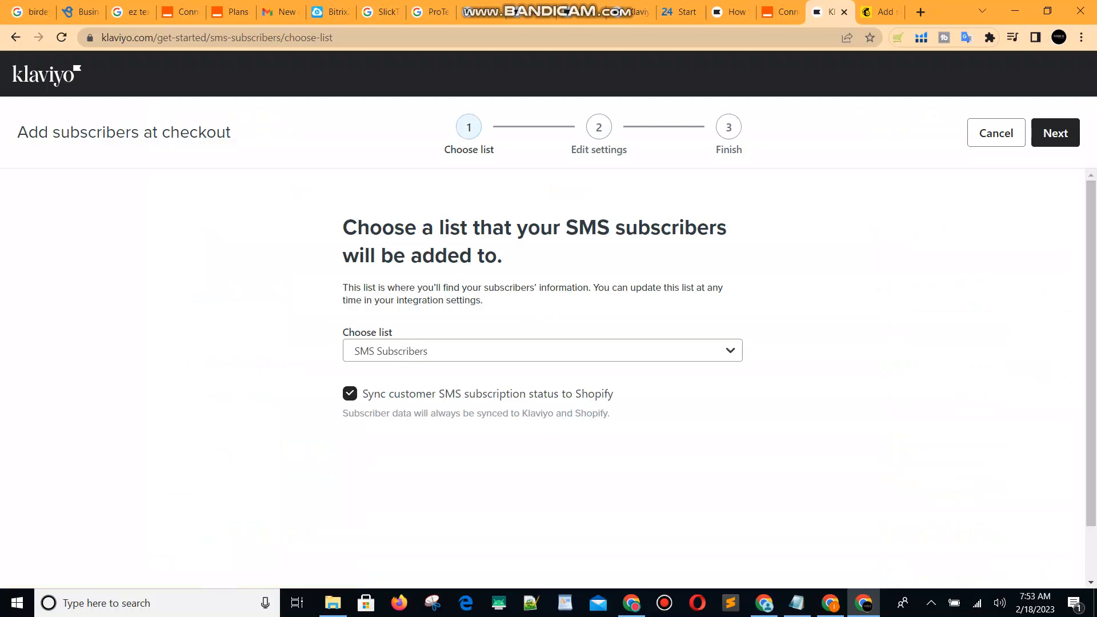
Keep SMS Subscribers, step forward and back, cancel the checkout setup, and glance at Mailchimp.
click(542, 350)
click(543, 351)
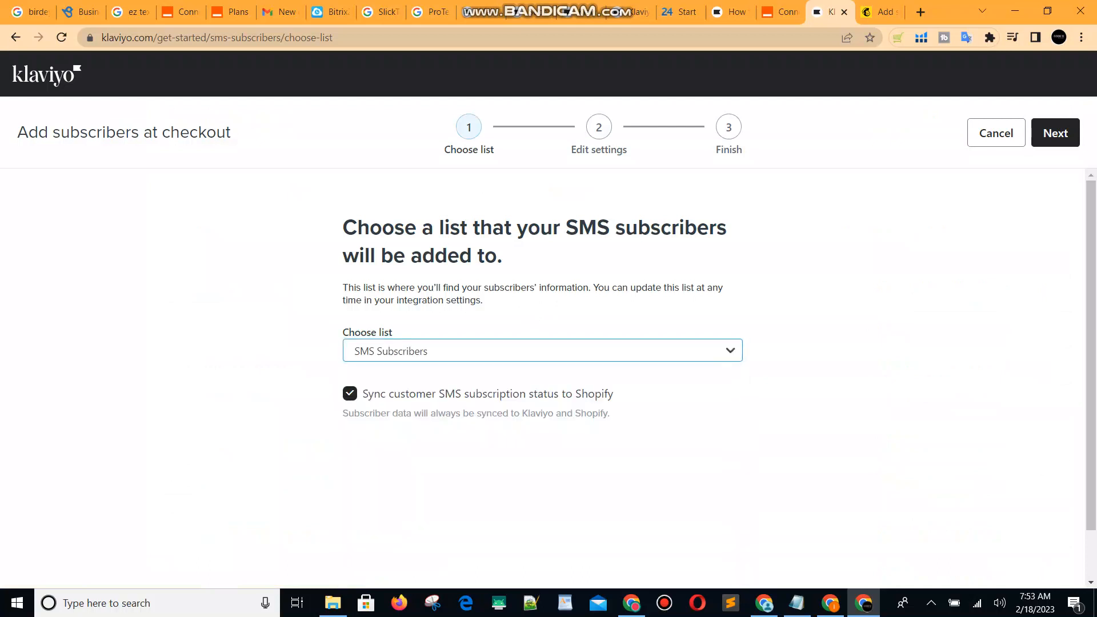
click(1055, 133)
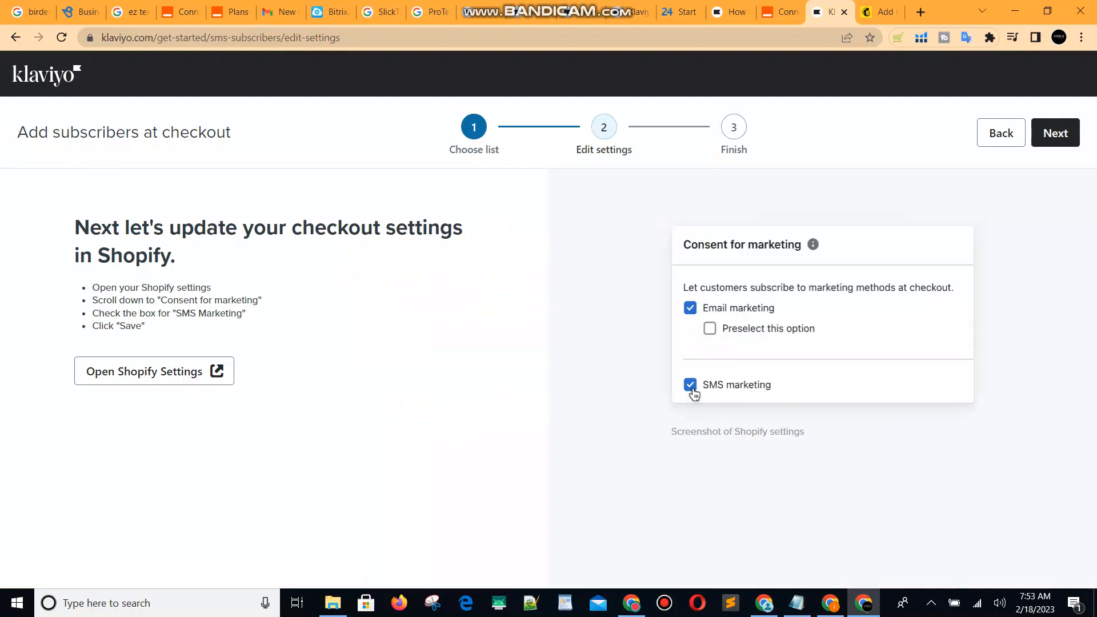
click(1001, 133)
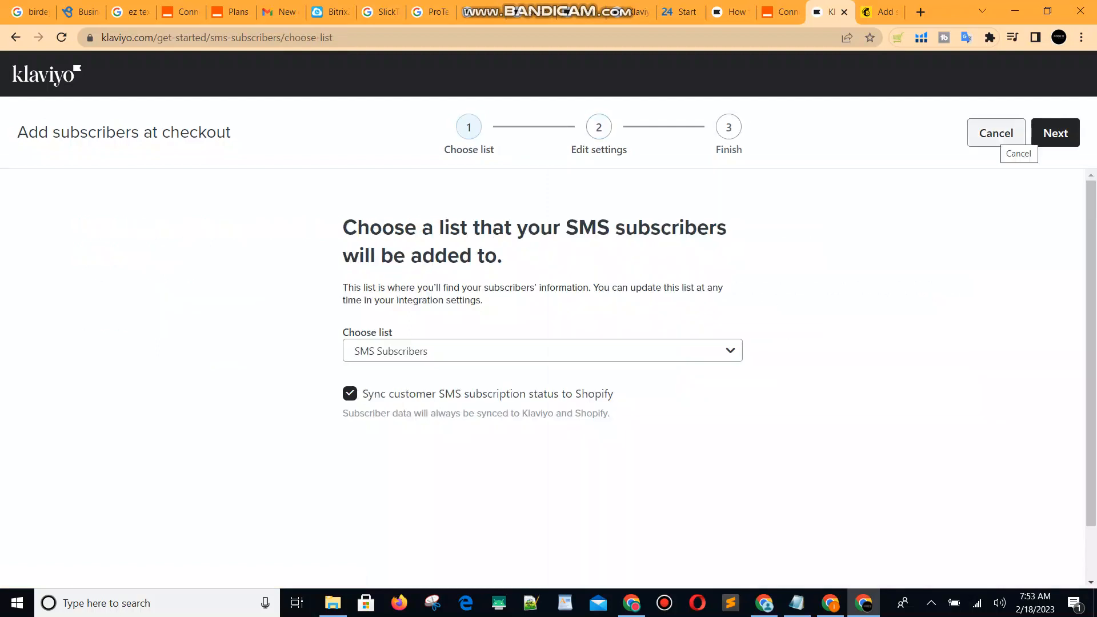
click(996, 133)
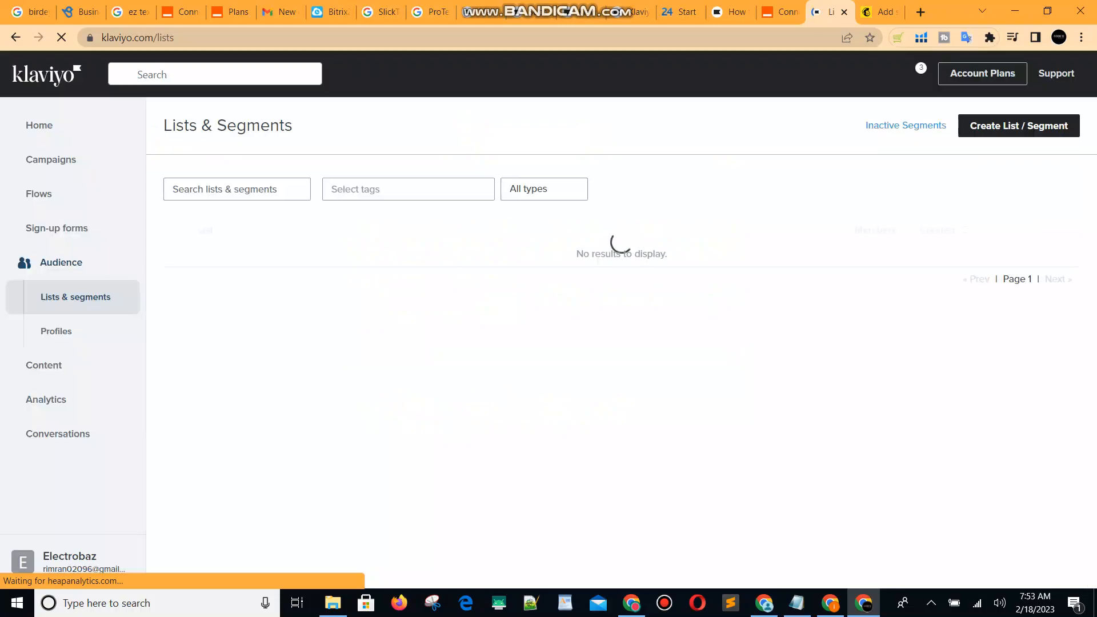
key(ctrl+Tab)
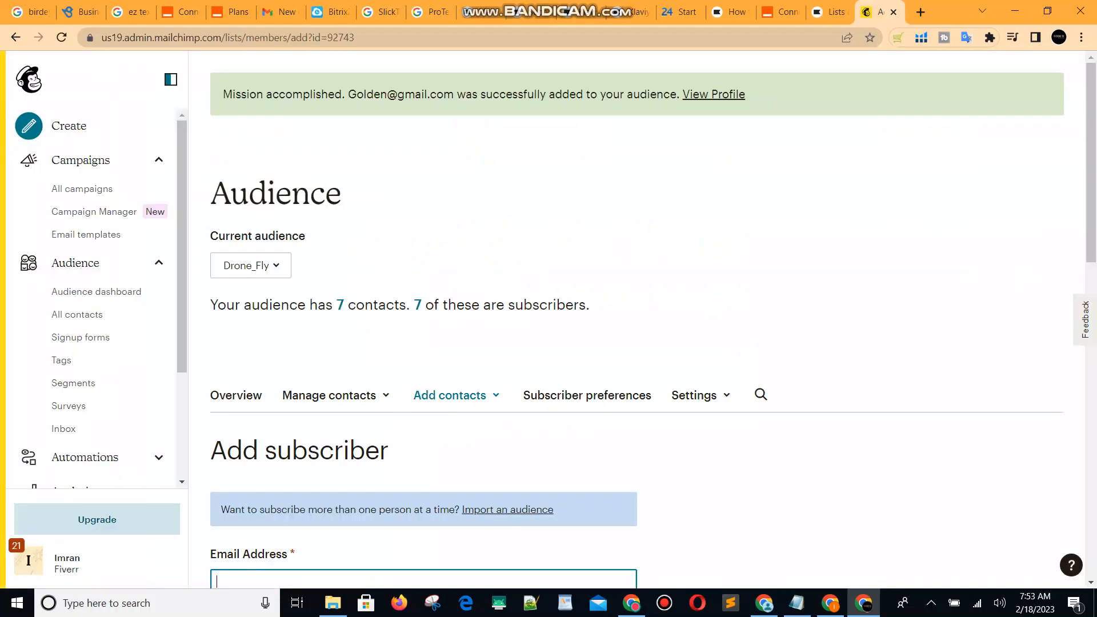
key(ctrl+shift+Tab)
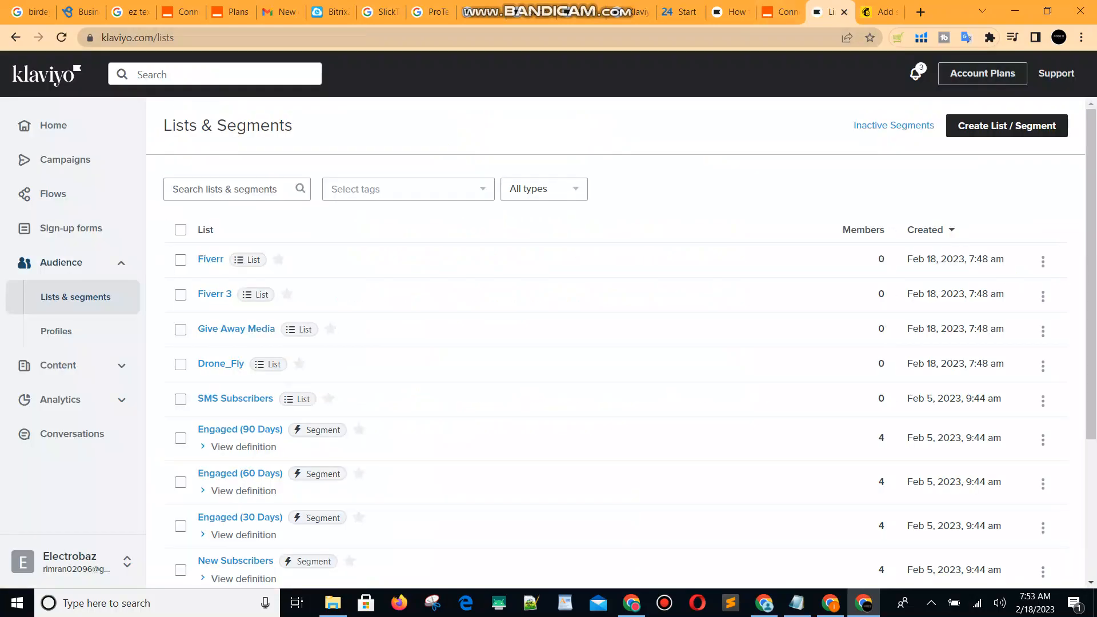
Open Klaviyo's Drone_Fly list to verify its 7 members, compare with Mailchimp, then go back.
scroll(1043, 224, down, 1)
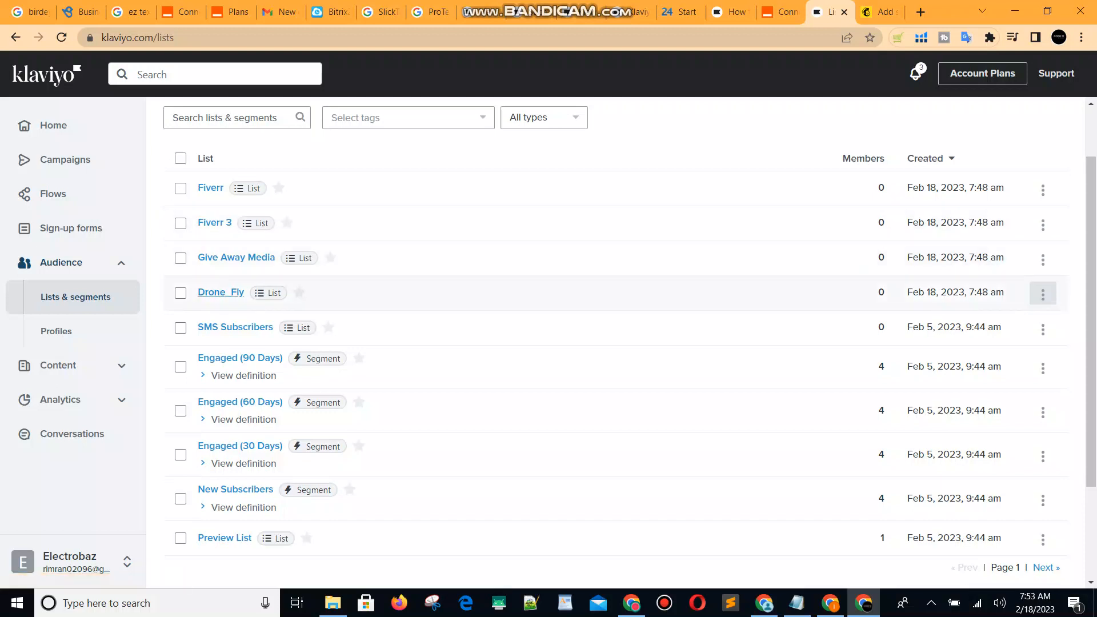
click(220, 293)
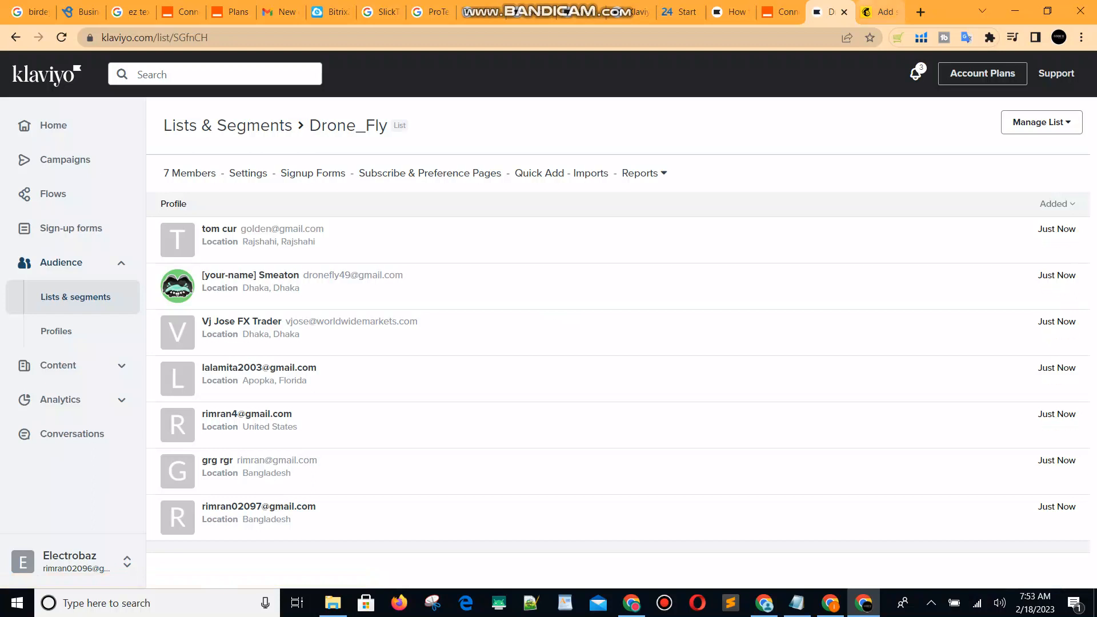
click(880, 12)
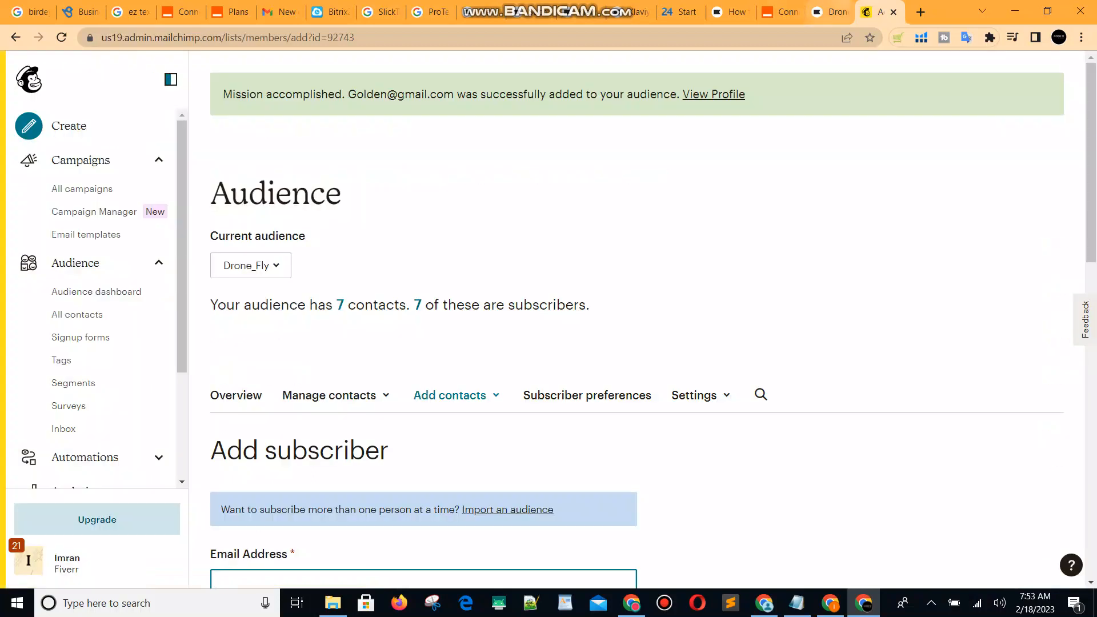
click(831, 12)
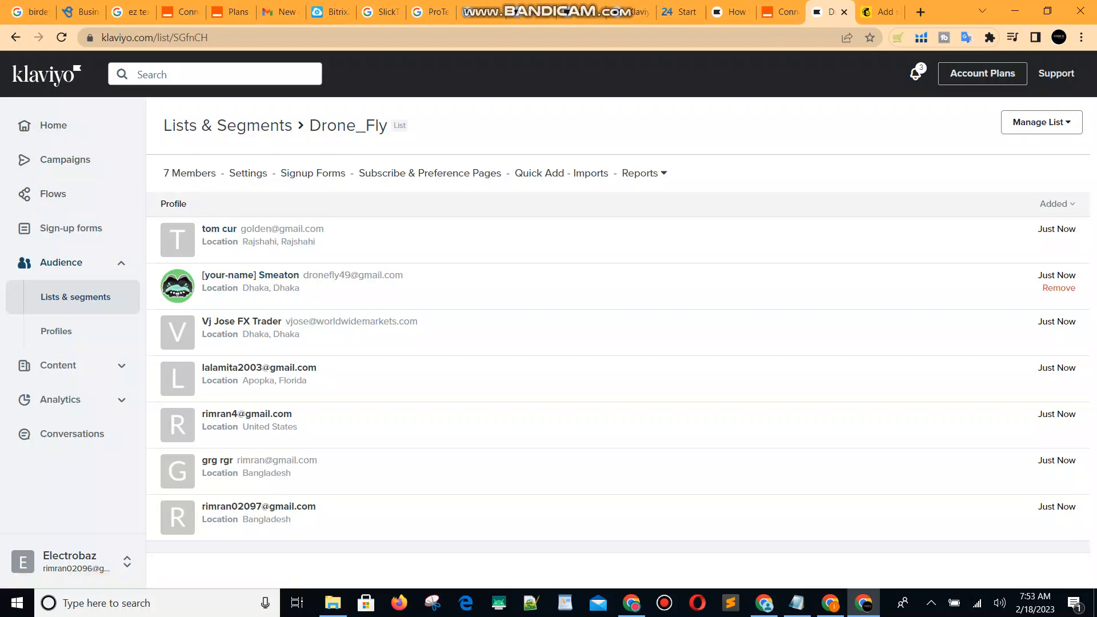
click(16, 37)
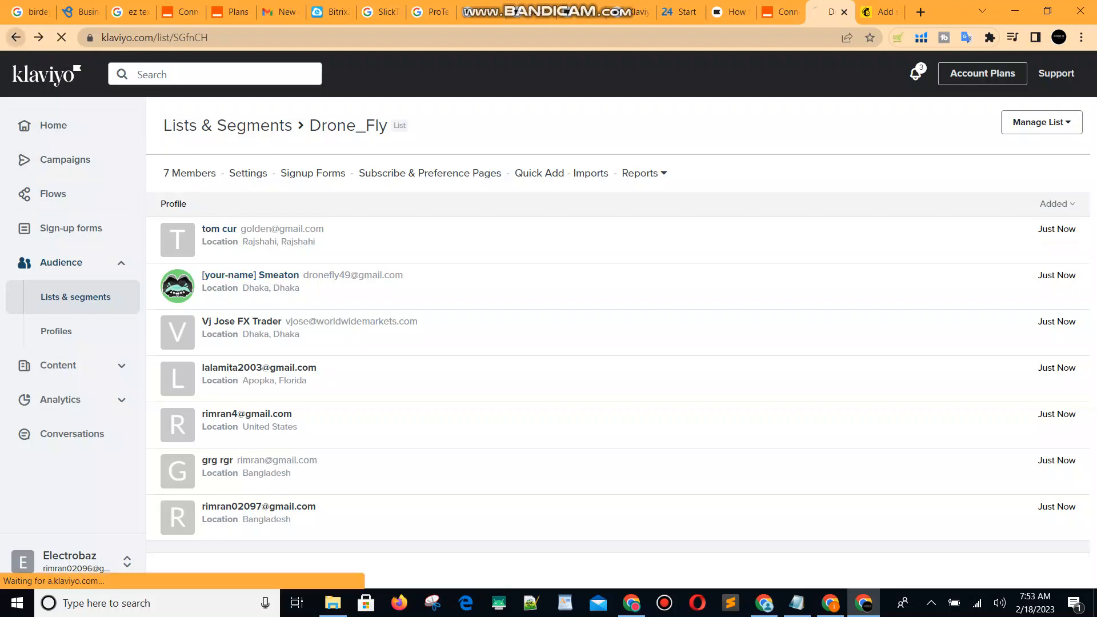